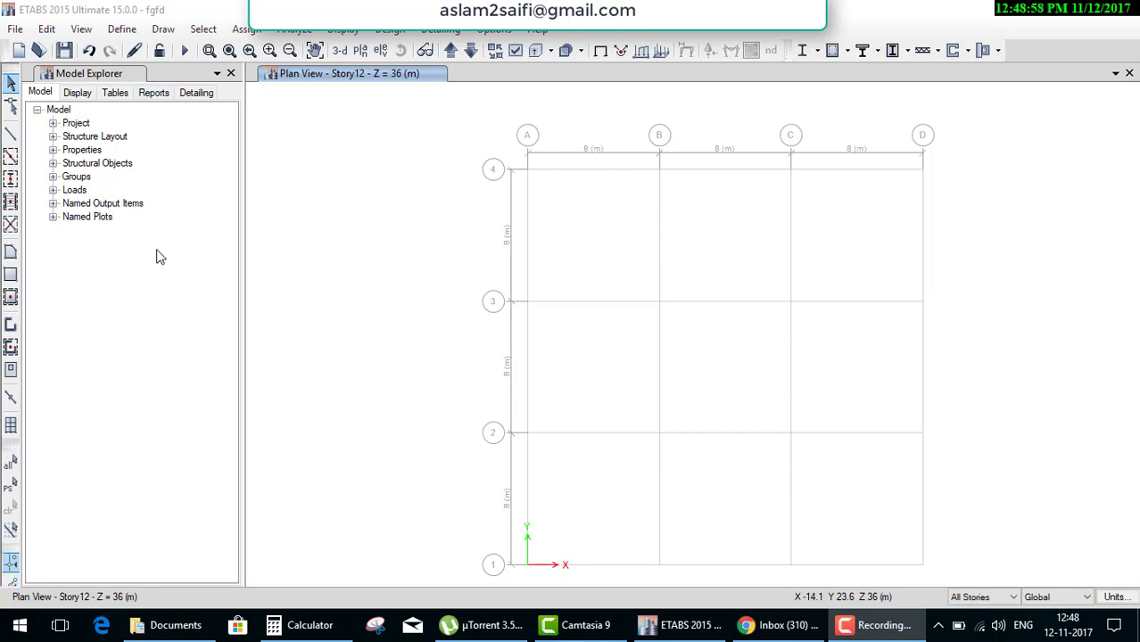
# Start a new model without saving the changes to fgfd.
pyautogui.click(19, 50)
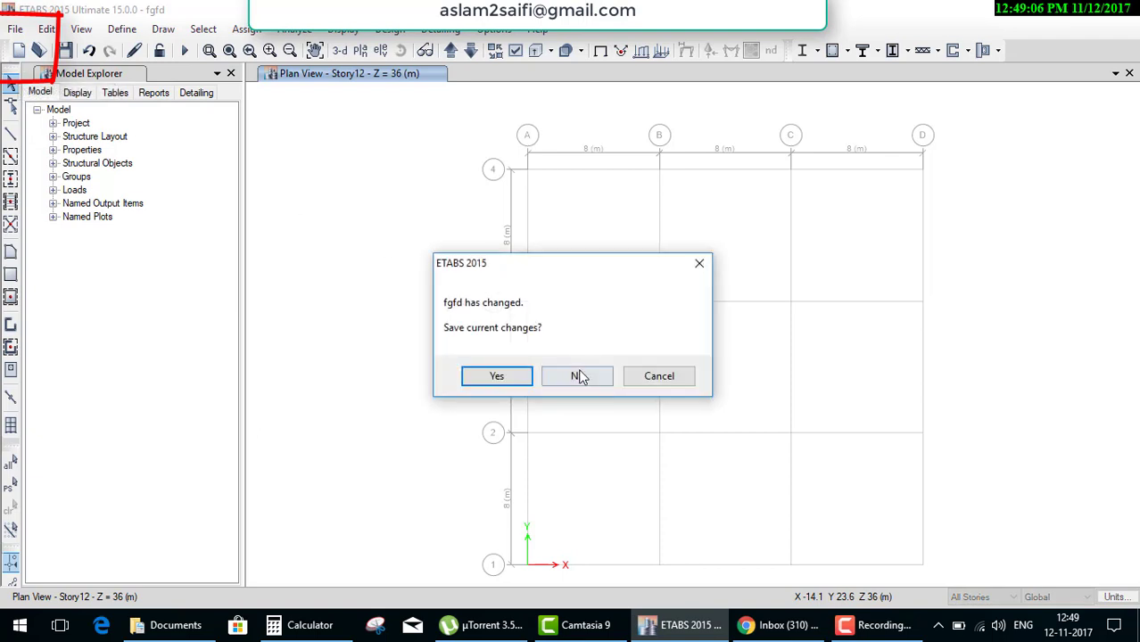
pyautogui.click(580, 377)
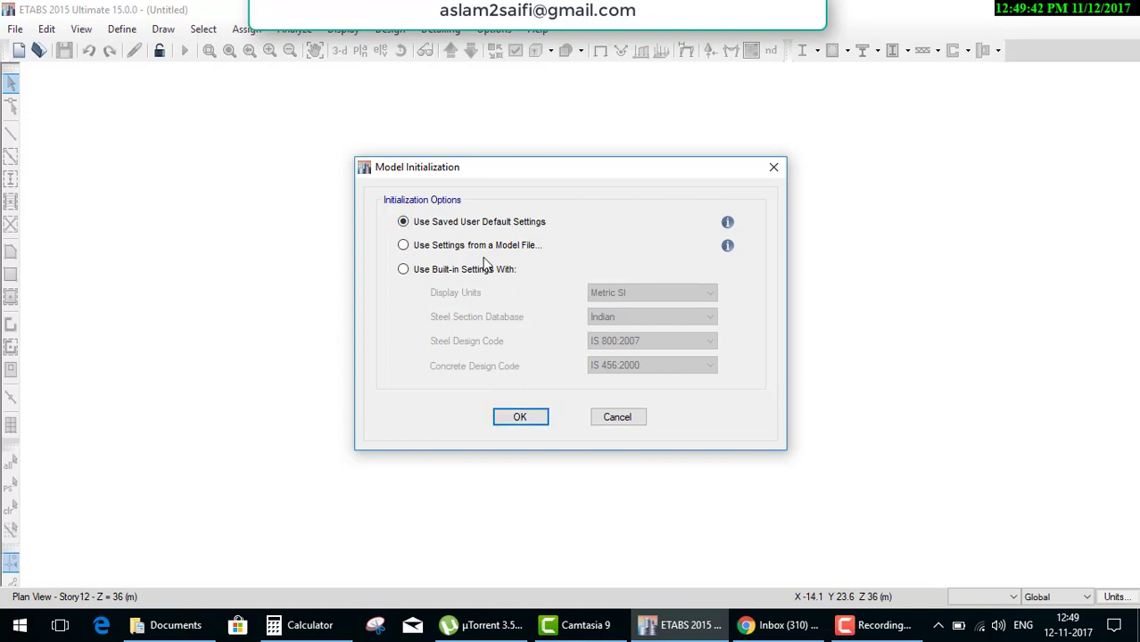
# Try initializing from a saved model file, then cancel the Open Model File dialog.
pyautogui.click(403, 246)
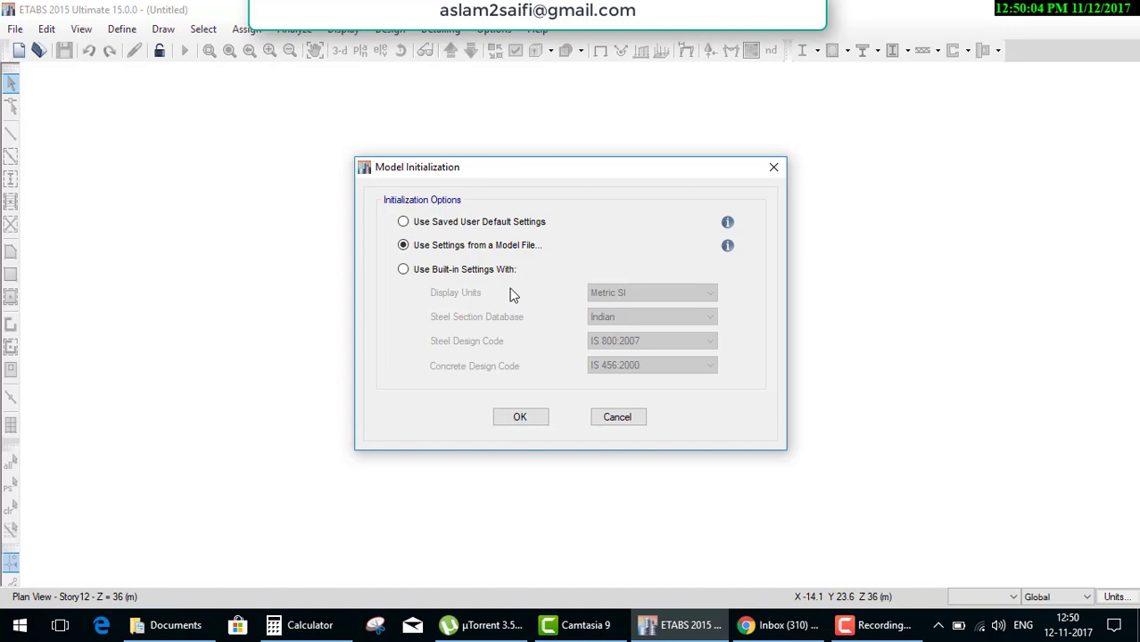
pyautogui.click(521, 418)
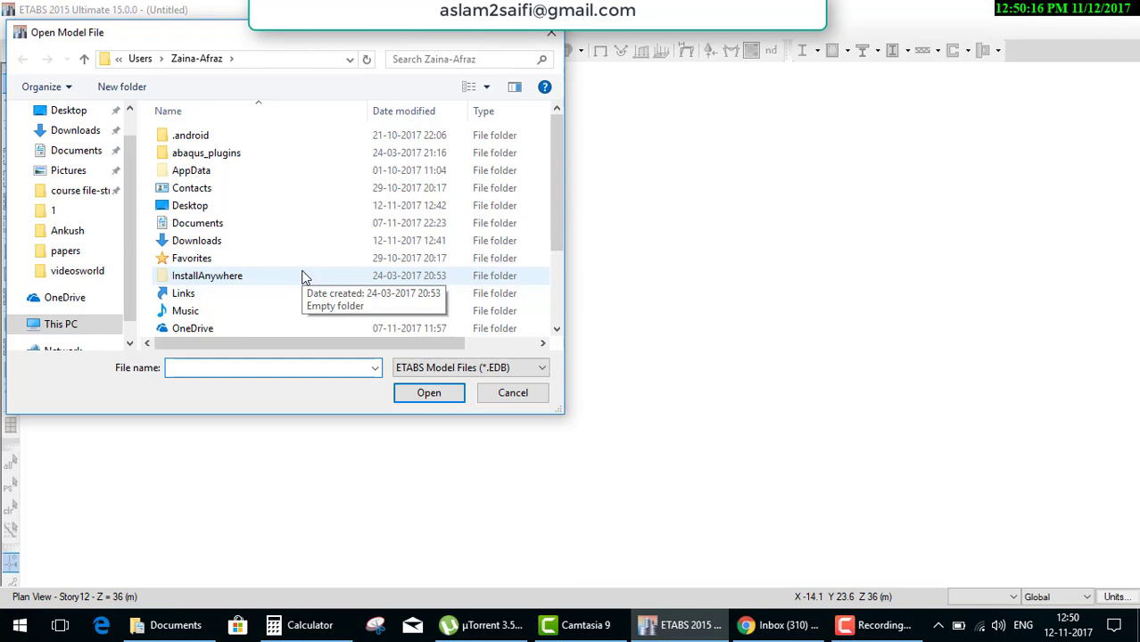
pyautogui.click(513, 393)
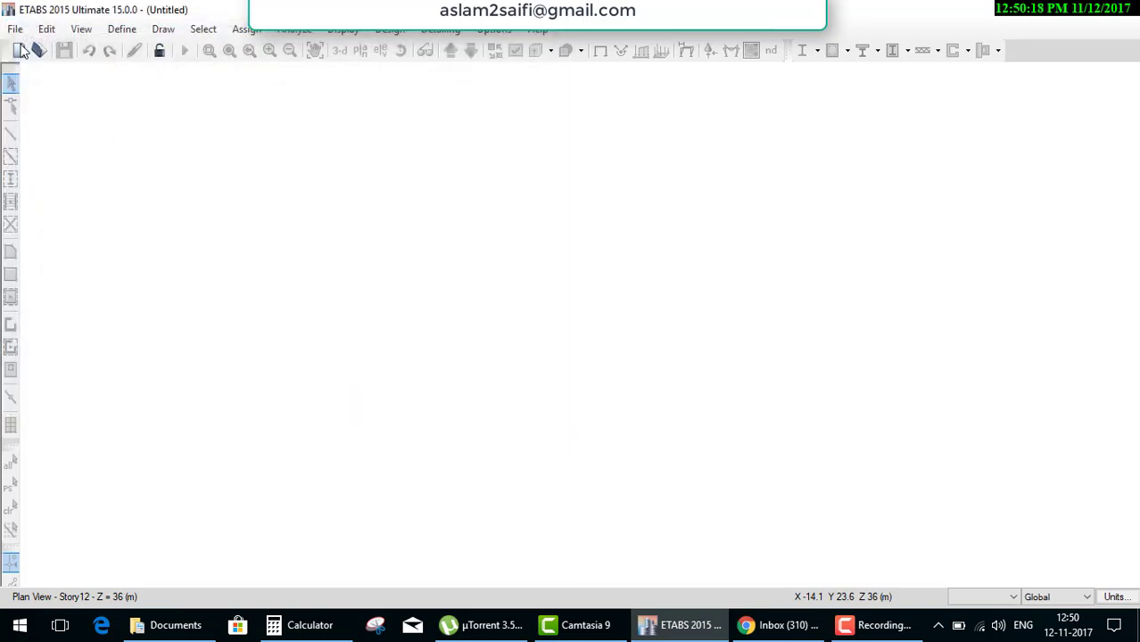
pyautogui.click(19, 50)
# Initialize with built-in Metric SI units, Indian sections and IS 800:2007 / IS 456:2000 codes.
pyautogui.click(618, 494)
pyautogui.click(18, 50)
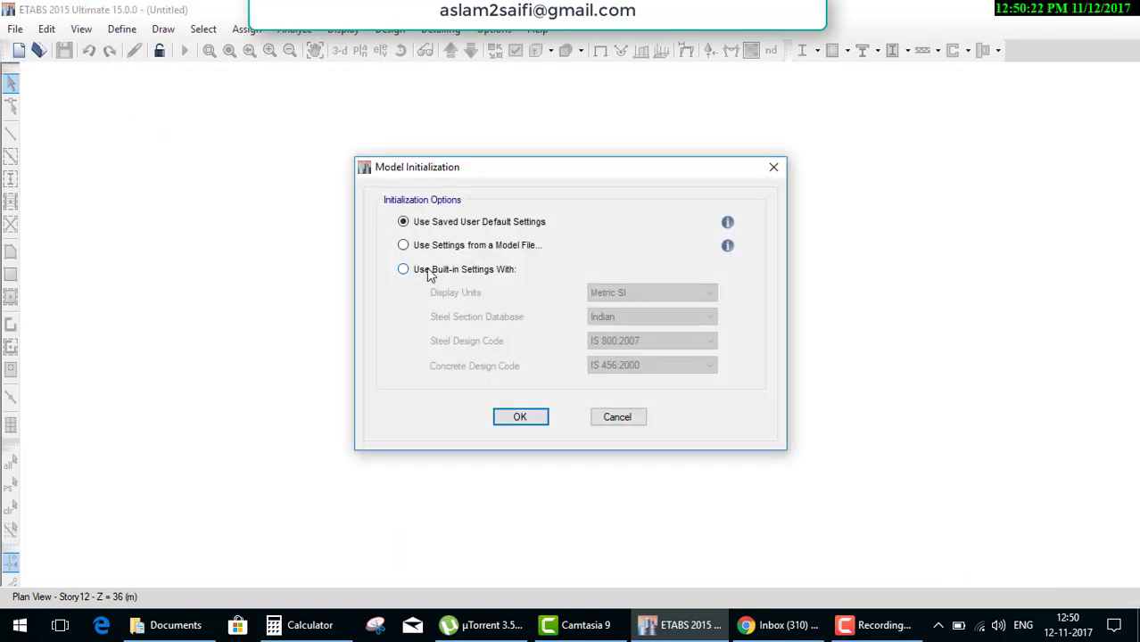
pyautogui.click(403, 270)
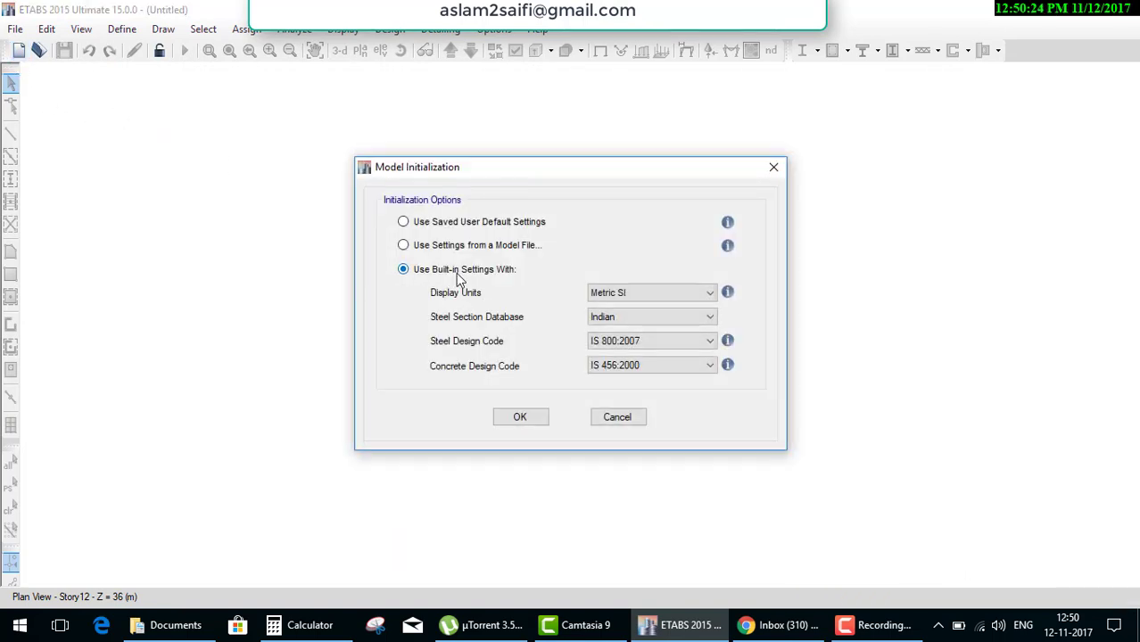
pyautogui.click(702, 294)
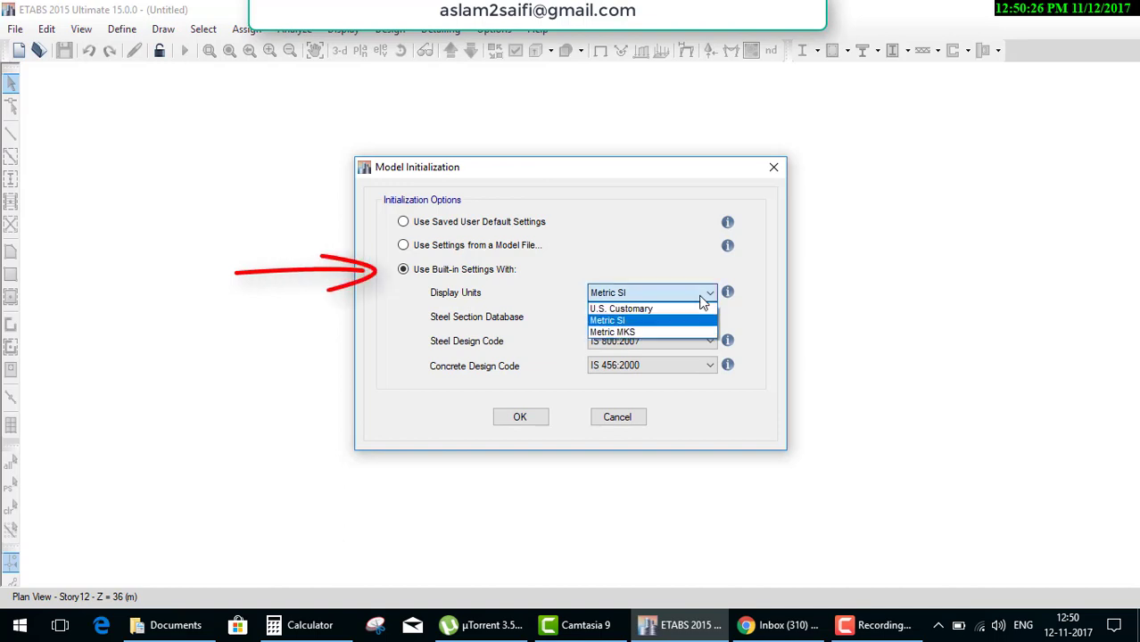
pyautogui.click(696, 295)
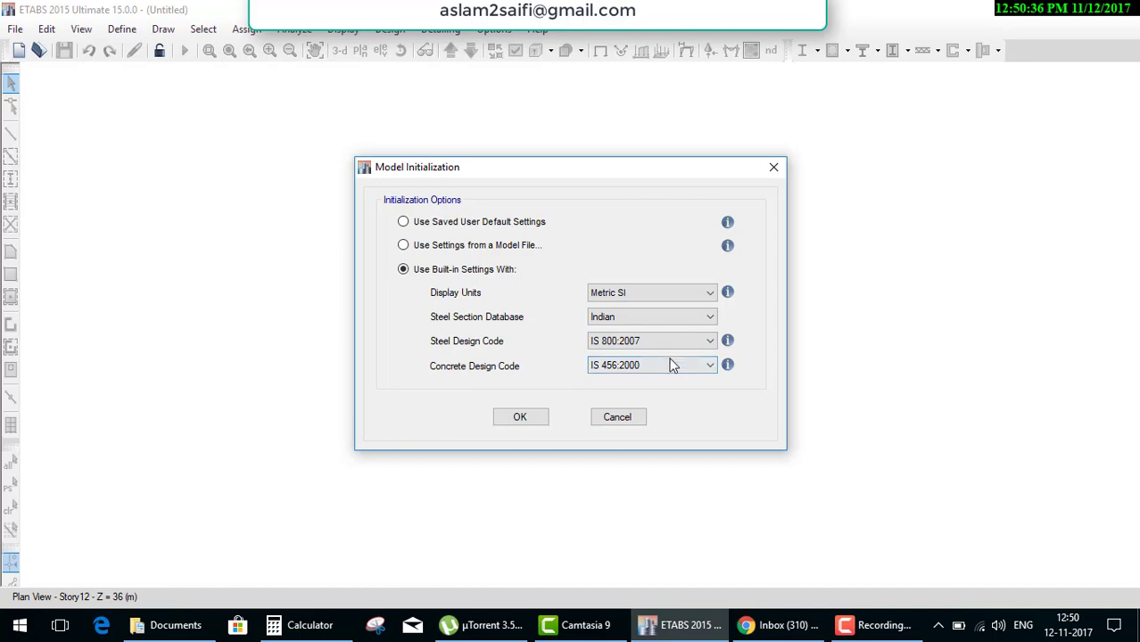
pyautogui.click(524, 420)
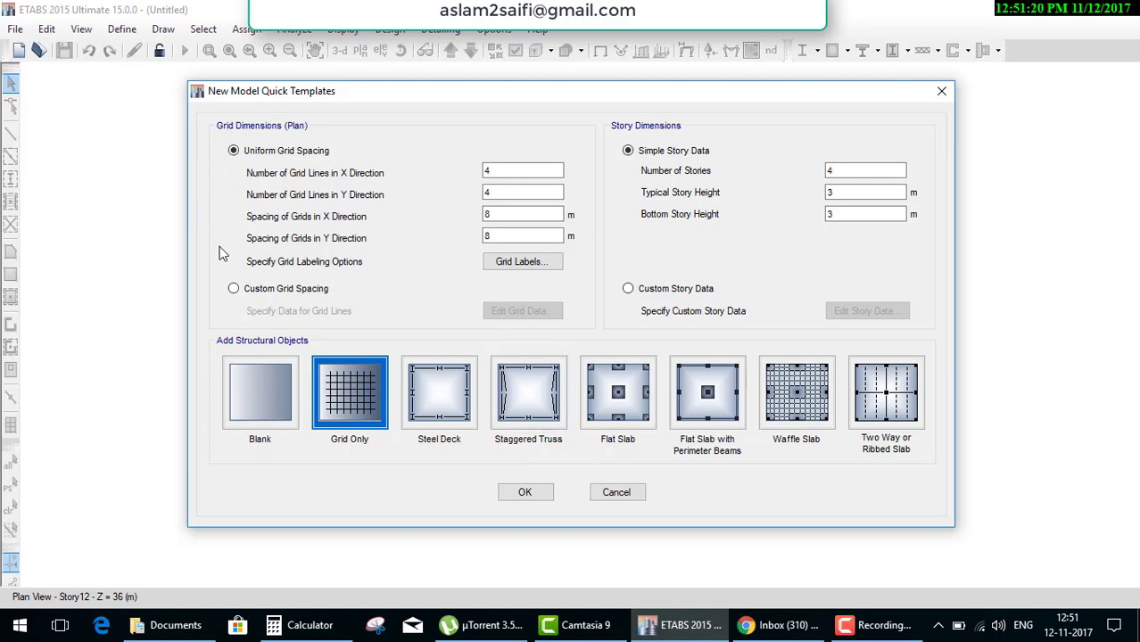
pyautogui.moveTo(198, 112); pyautogui.dragTo(636, 111)
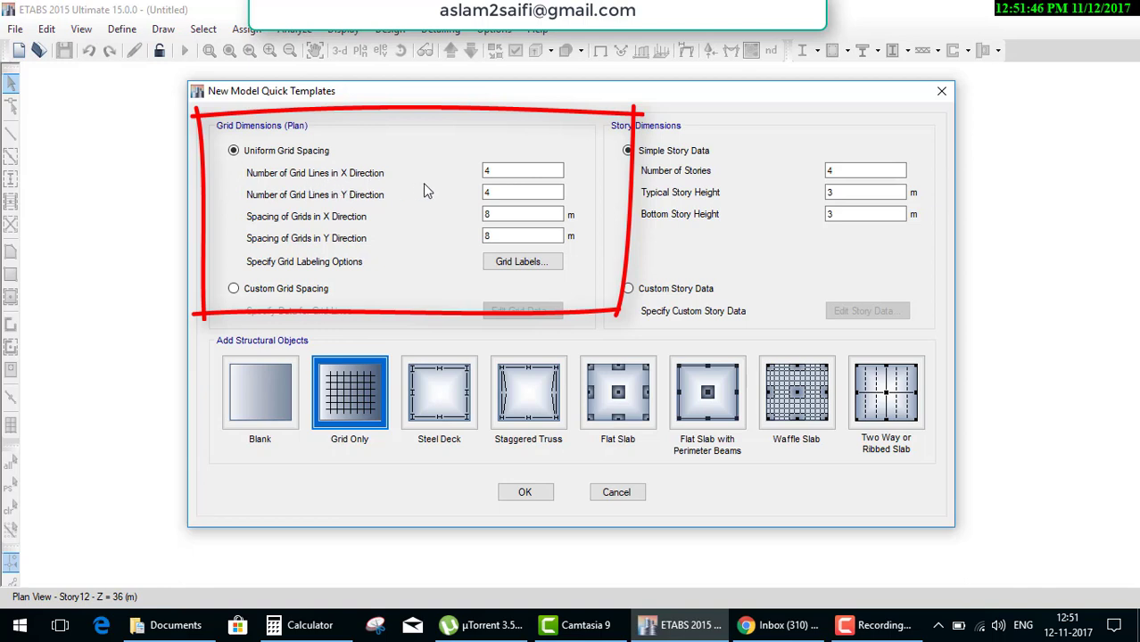
# Generate a grid-only template with 5 Y grid lines, 5 m X spacing and 4 m Y spacing.
pyautogui.doubleClick(508, 170)
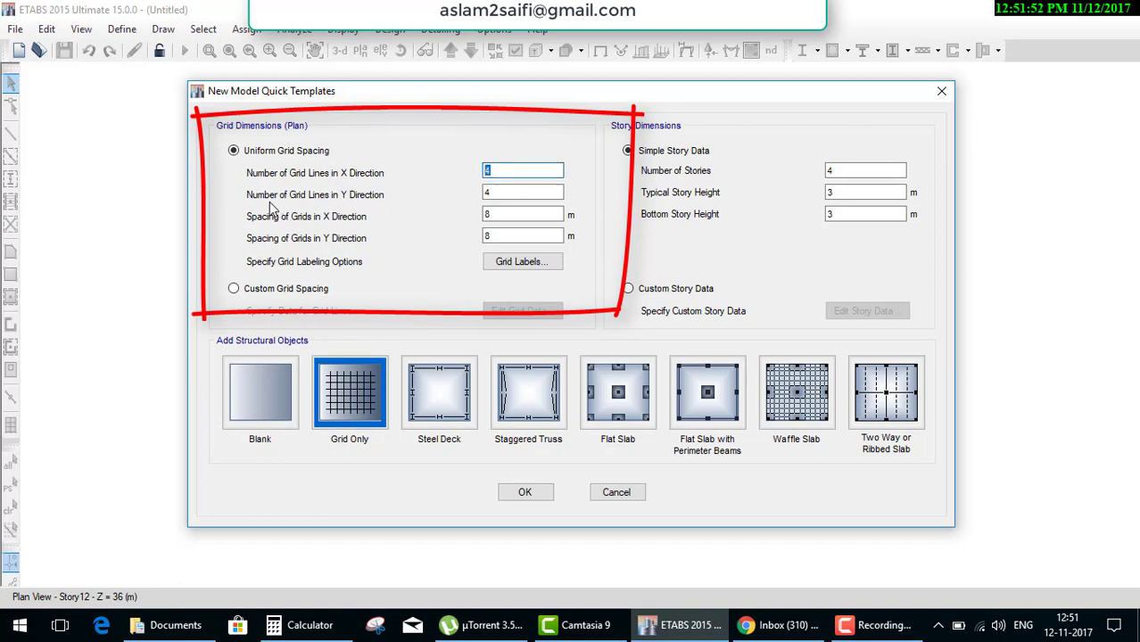
pyautogui.doubleClick(490, 189)
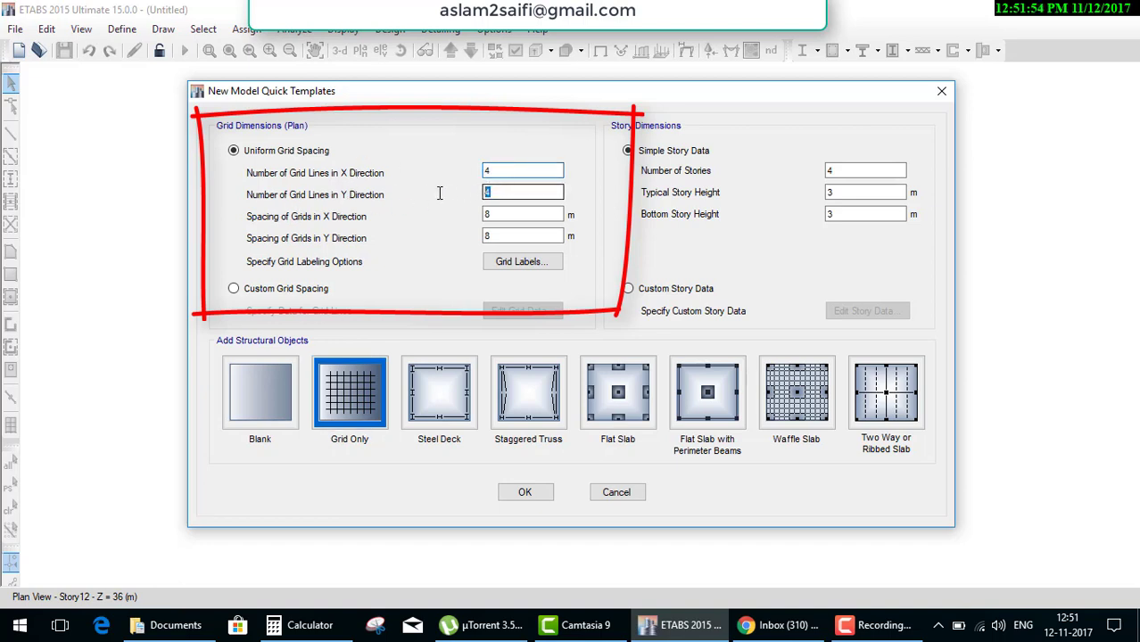
pyautogui.write('5')
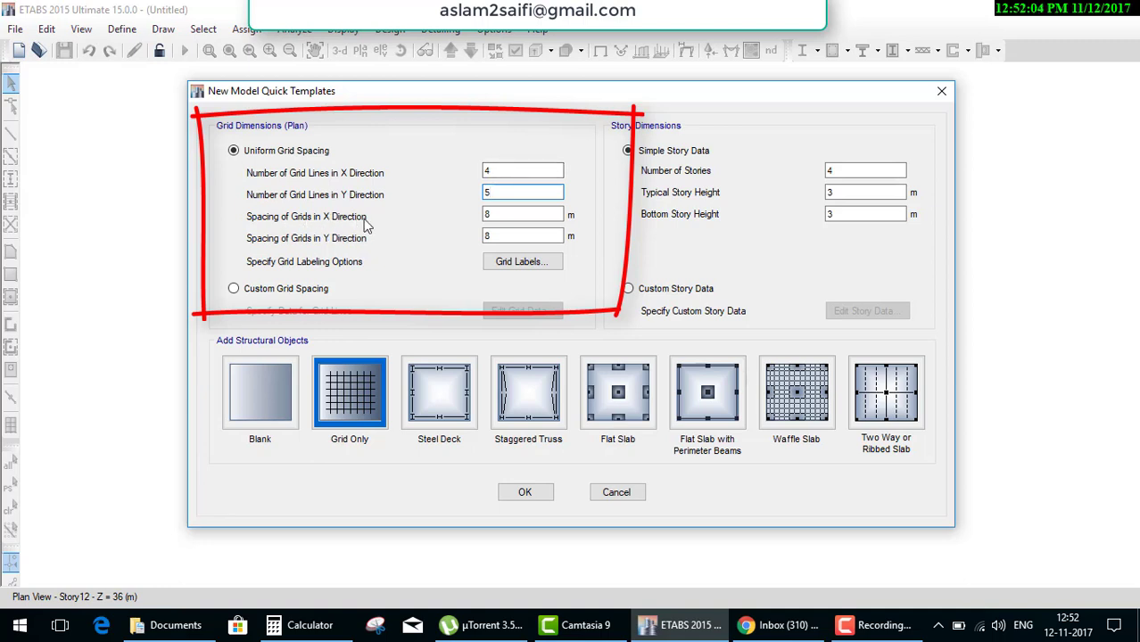
pyautogui.press('Tab')
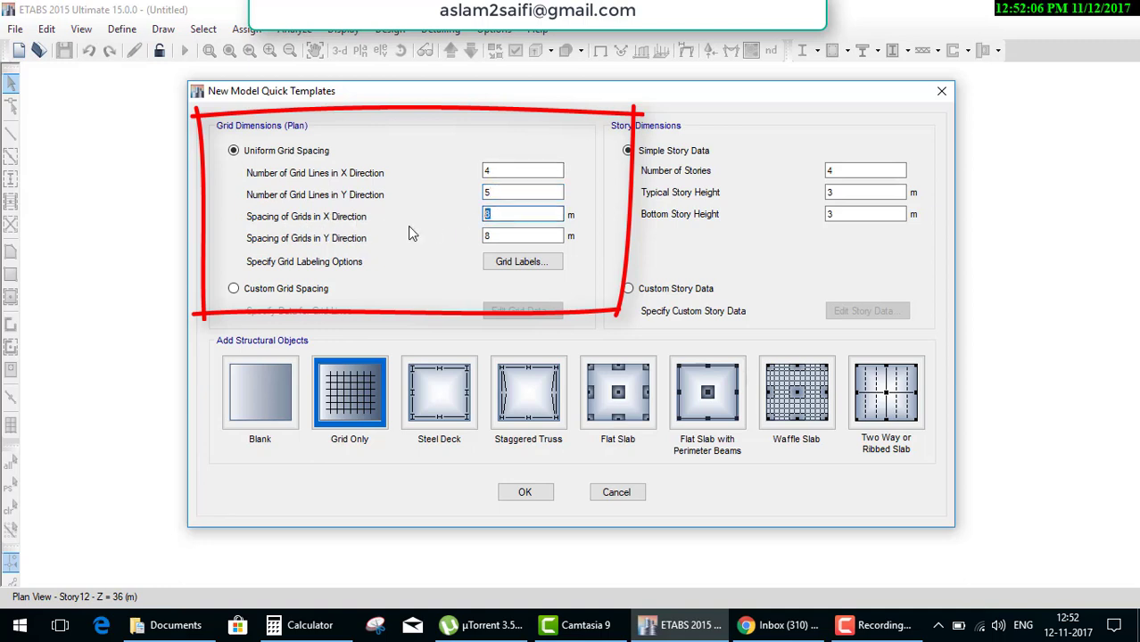
pyautogui.write('5')
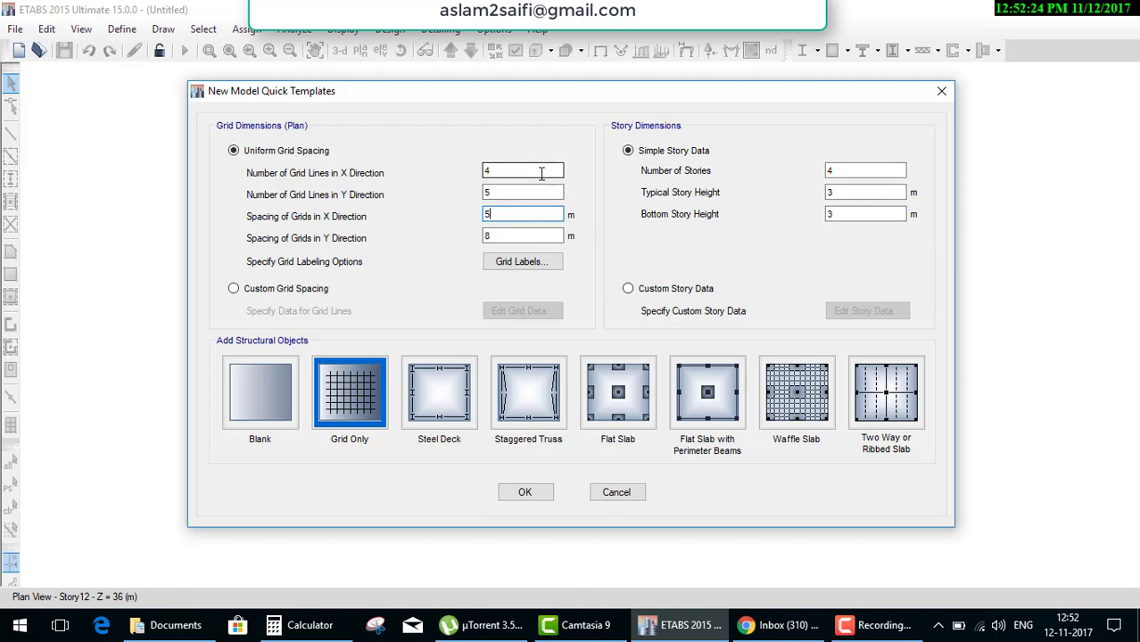
pyautogui.doubleClick(502, 234)
pyautogui.write('4')
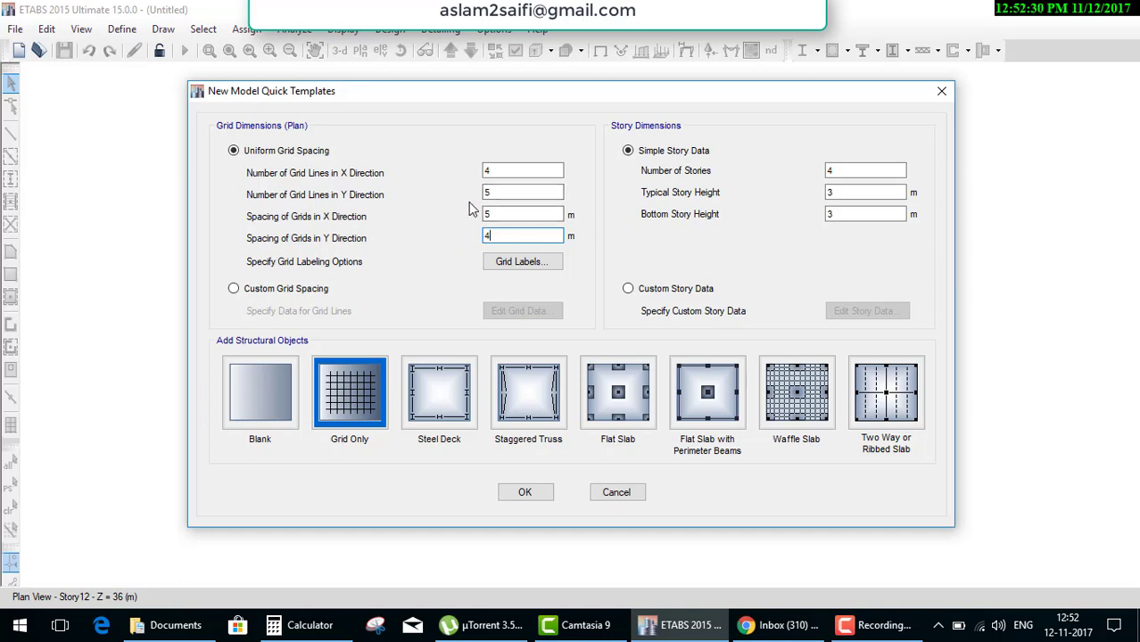
pyautogui.doubleClick(497, 193)
pyautogui.doubleClick(501, 238)
pyautogui.click(524, 493)
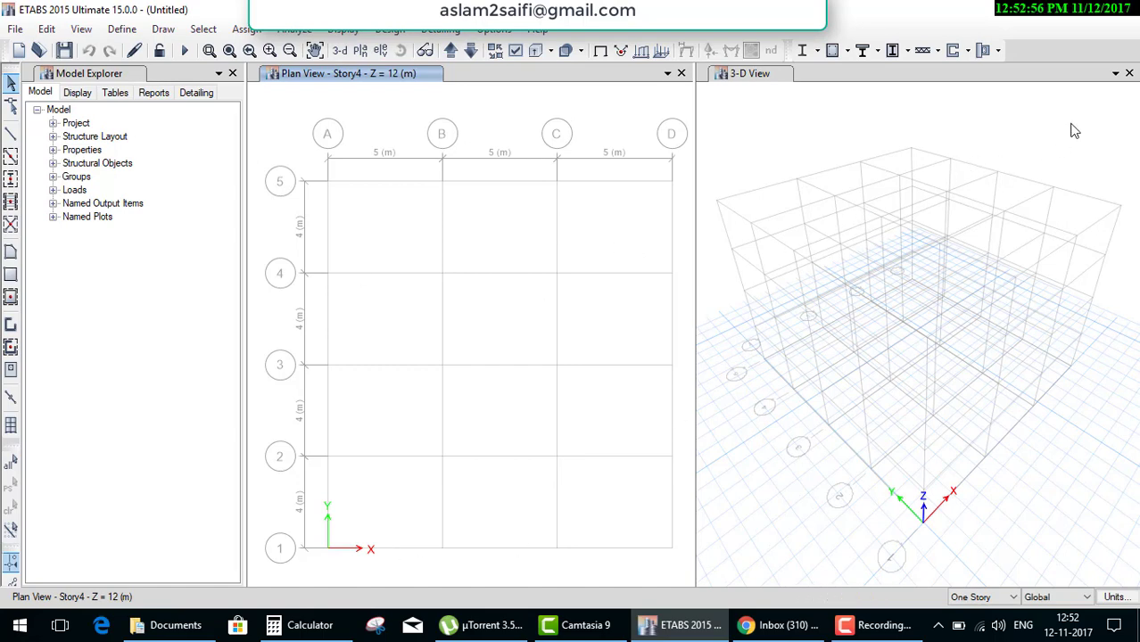
# Close the 3-D view, leaving the Story4 plan at Z = 12 m.
pyautogui.click(1129, 73)
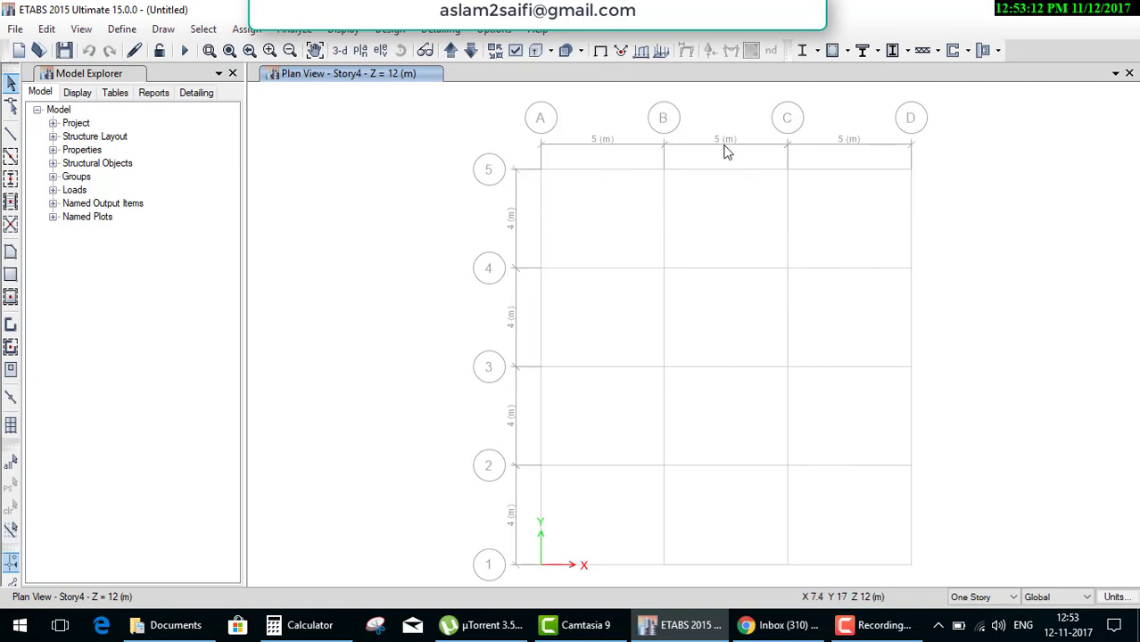
pyautogui.click(852, 152)
pyautogui.click(534, 237)
pyautogui.click(534, 313)
pyautogui.click(541, 403)
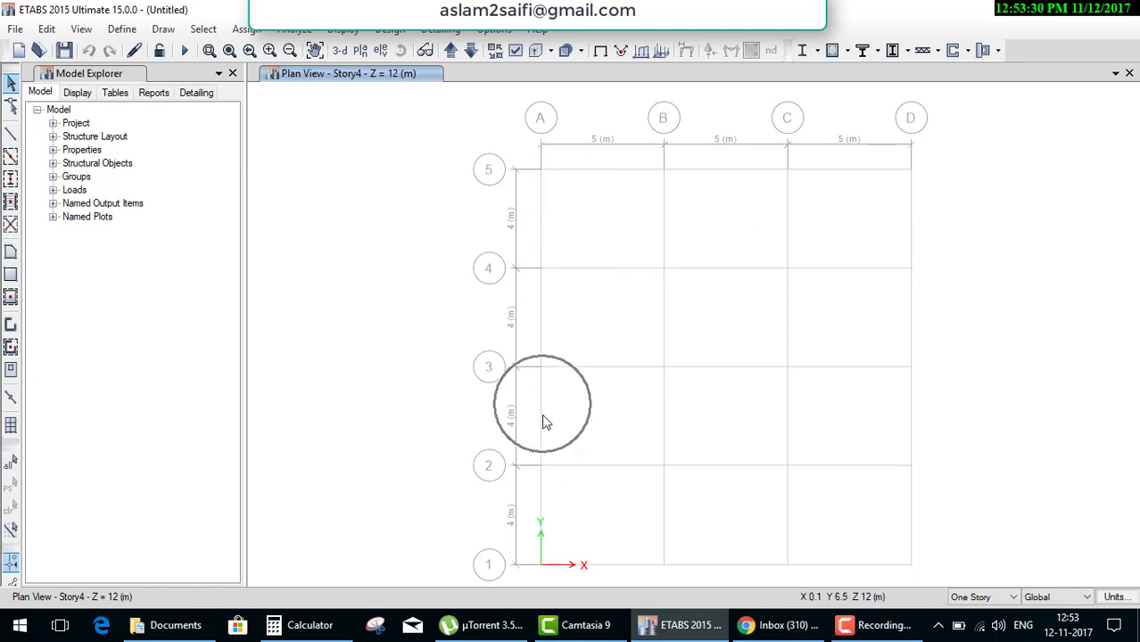
pyautogui.click(540, 510)
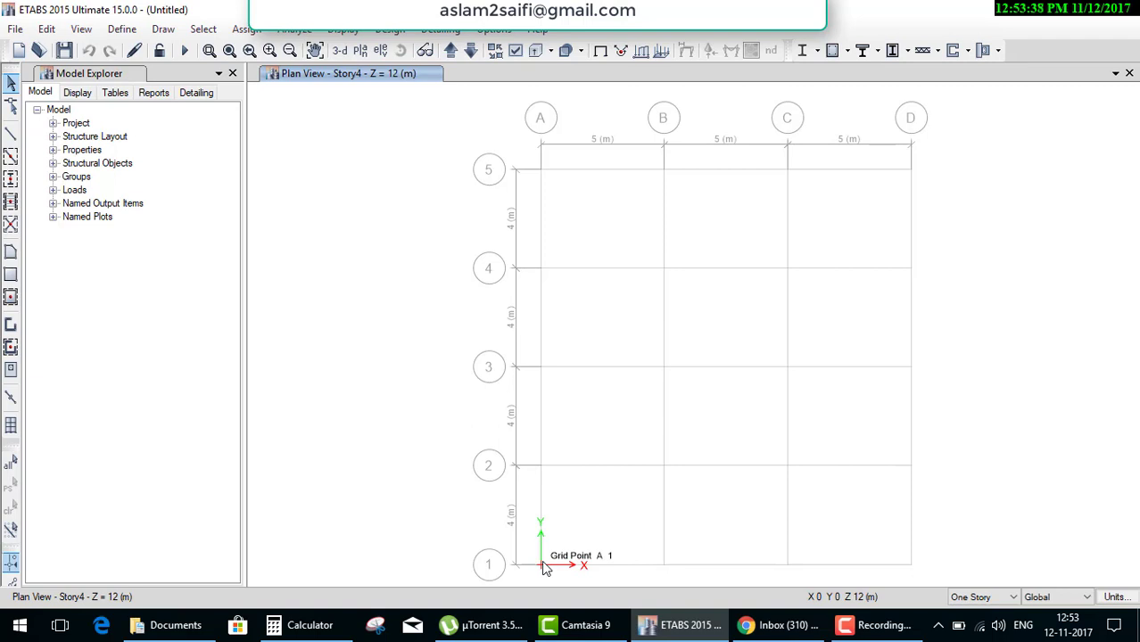
pyautogui.click(843, 605)
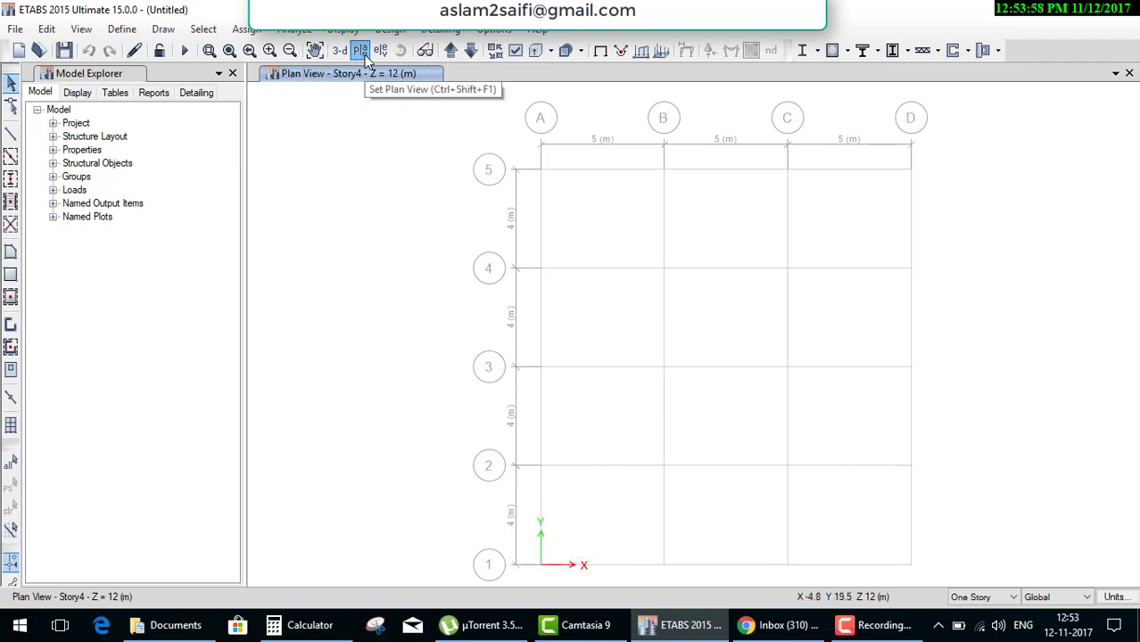
# Switch the plan view from Story4 to the Base level at Z = 0 m.
pyautogui.click(361, 51)
pyautogui.click(476, 303)
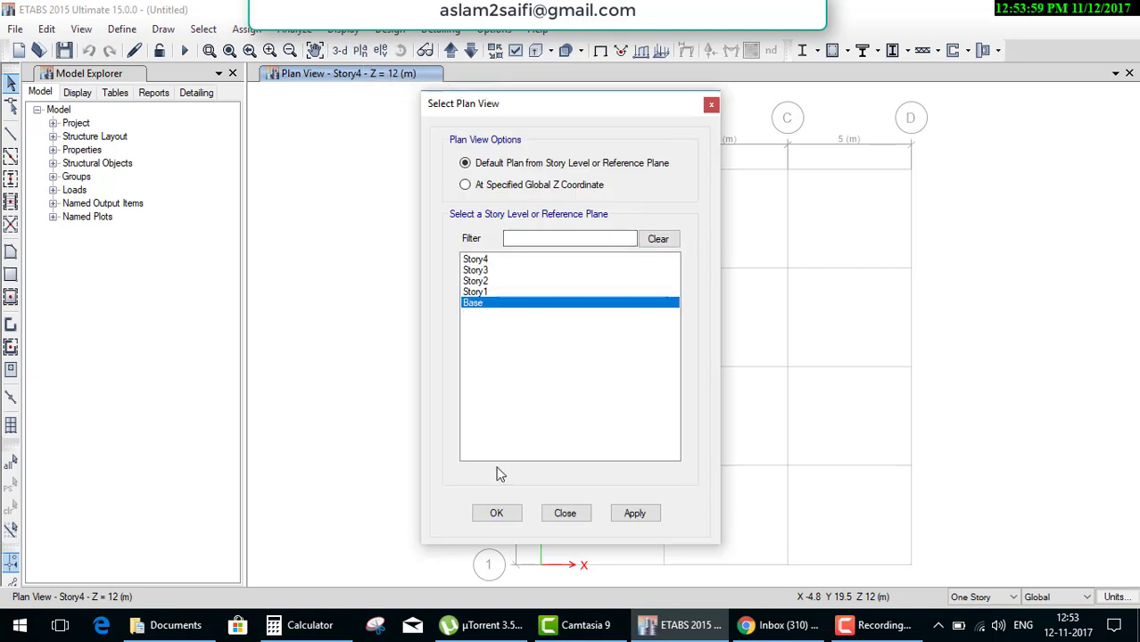
pyautogui.click(499, 513)
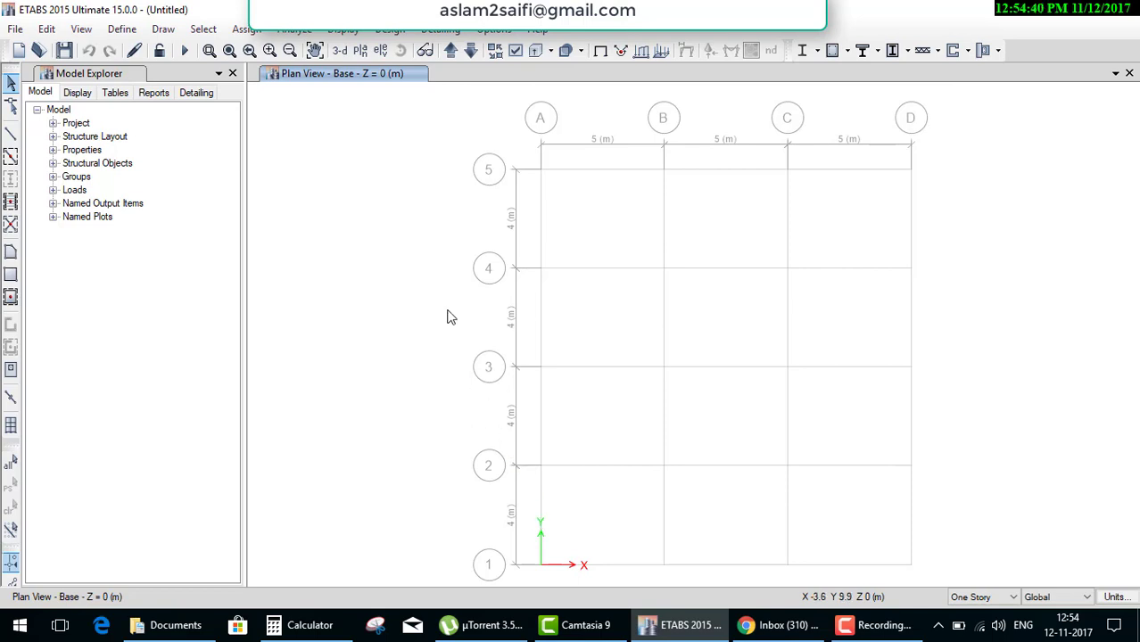
# Discard the current grid model and start a new one with built-in settings.
pyautogui.click(20, 50)
pyautogui.click(580, 376)
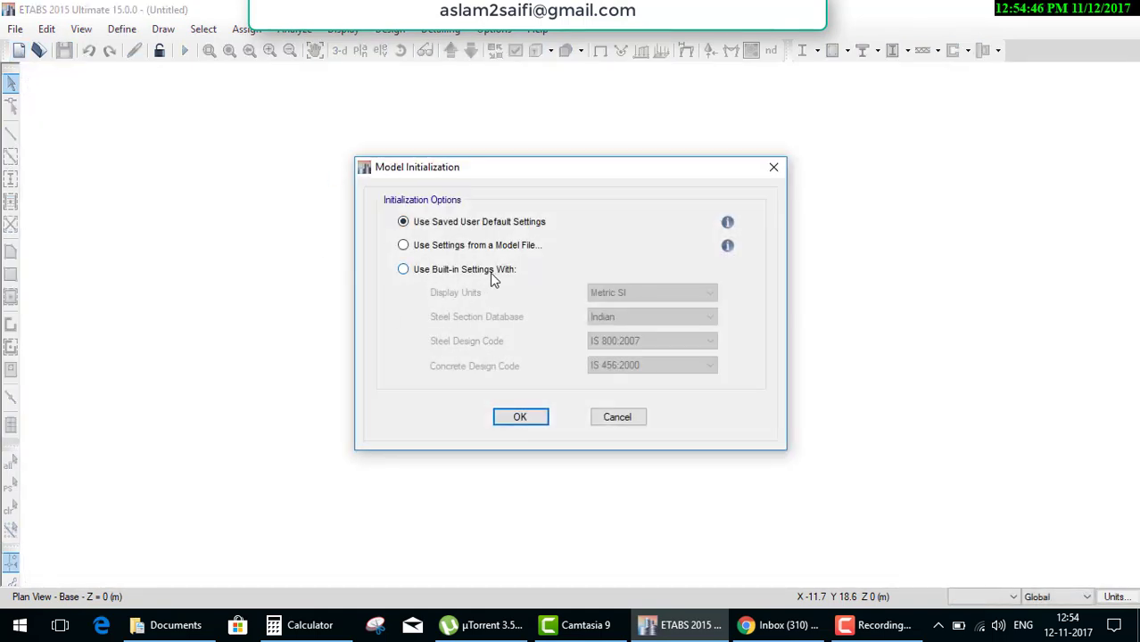
pyautogui.click(491, 270)
pyautogui.click(536, 420)
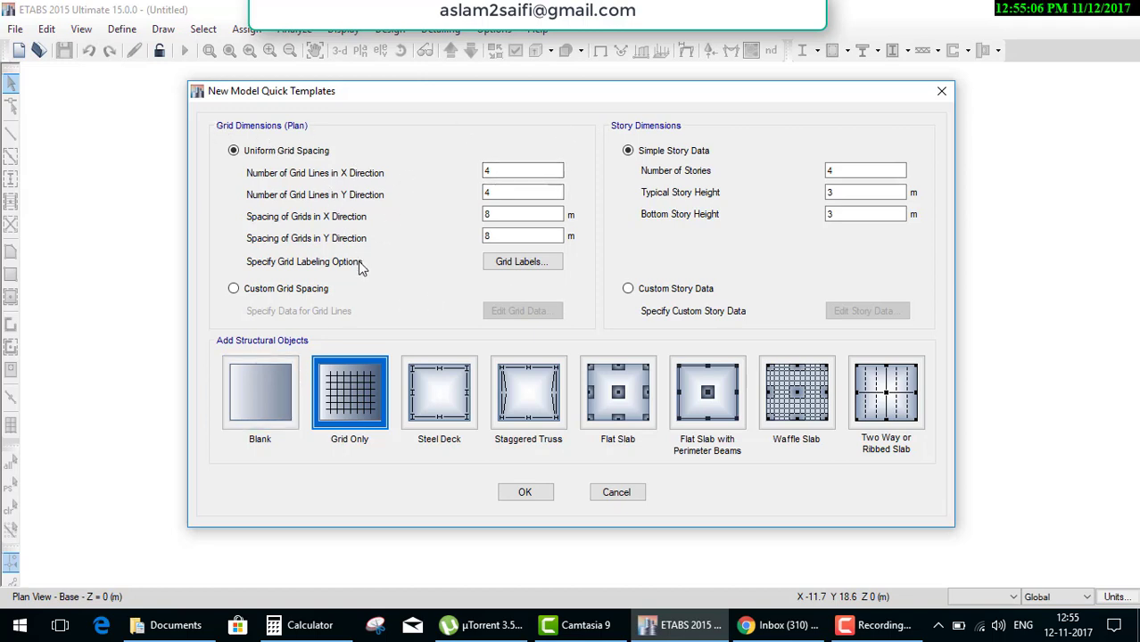
# Set the X grid labels to run right to left in Grid Labeling Options.
pyautogui.click(515, 268)
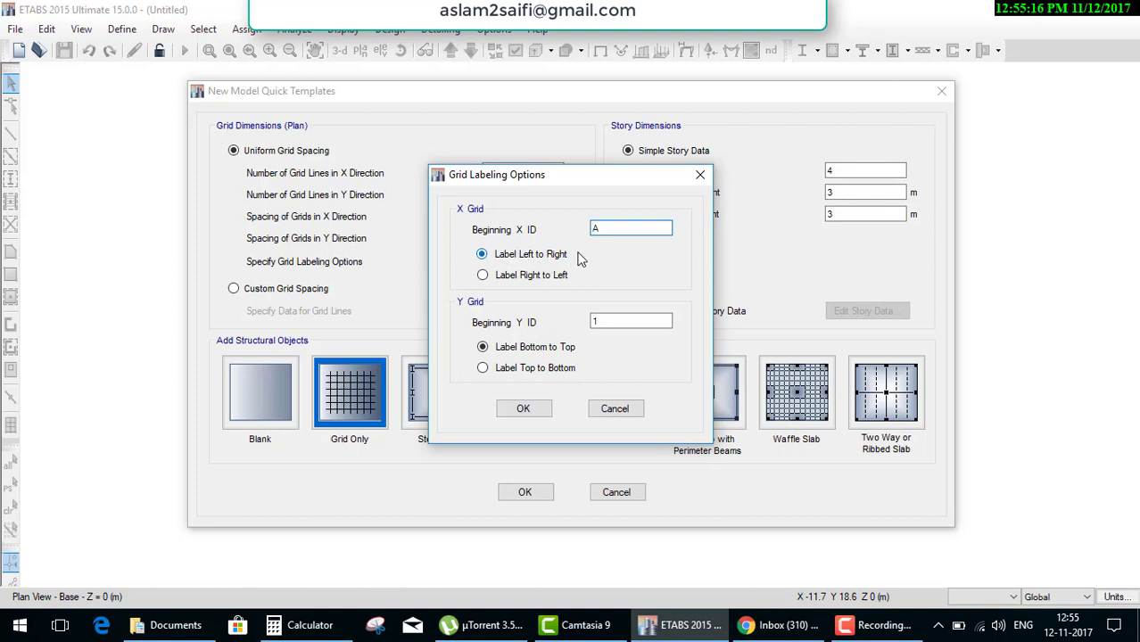
pyautogui.doubleClick(598, 229)
pyautogui.click(483, 277)
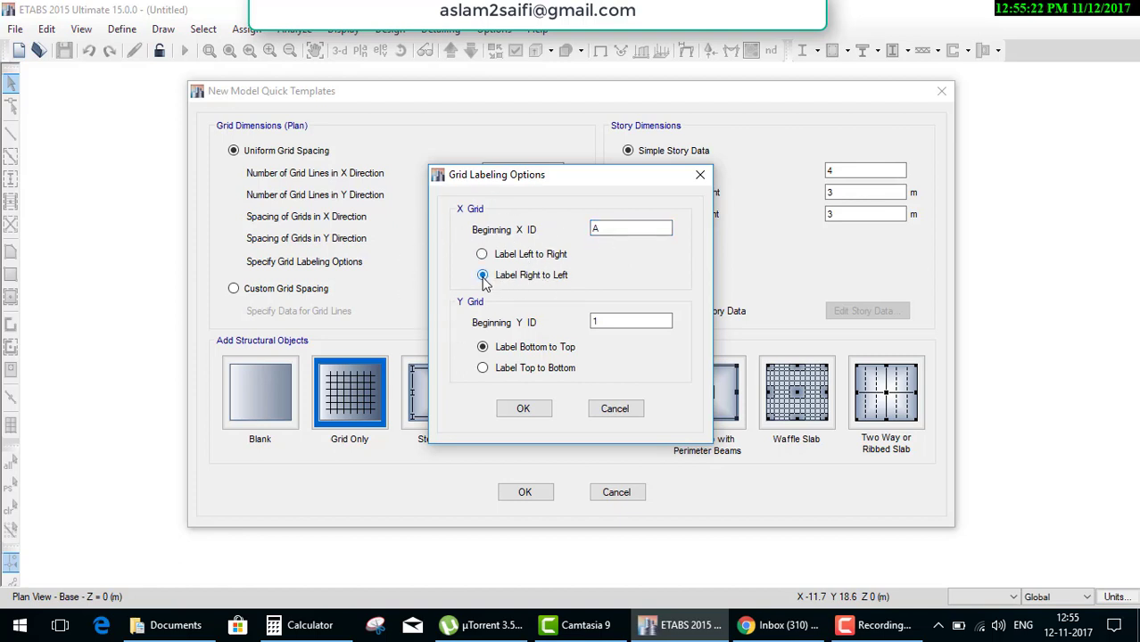
pyautogui.click(523, 408)
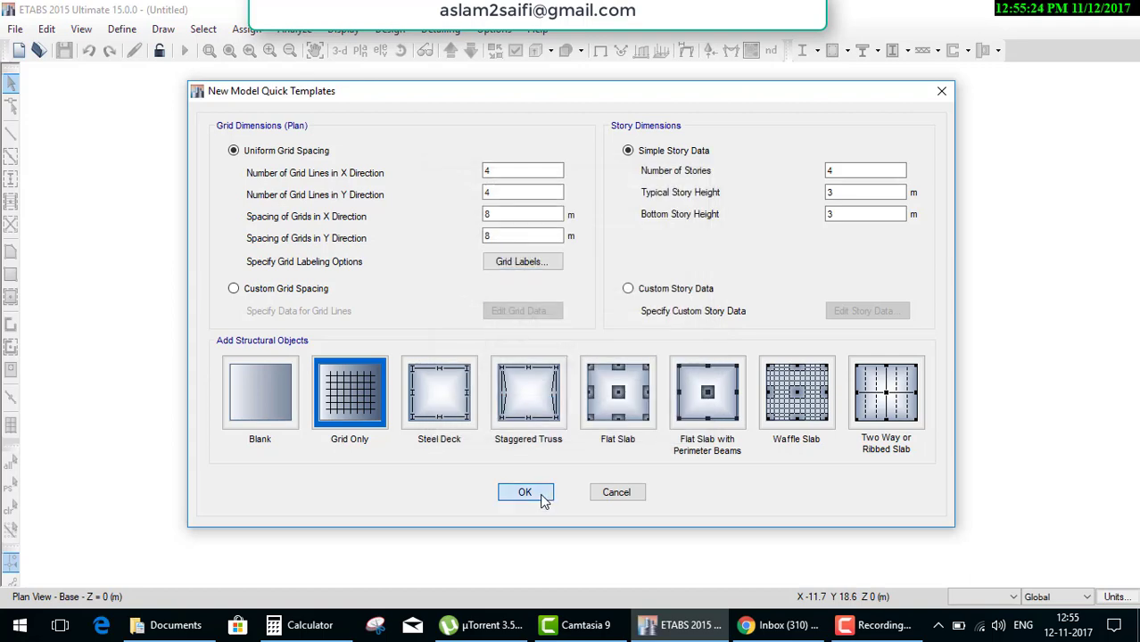
# Create the grid-only model lettered D to A and close its 3-D view.
pyautogui.click(525, 492)
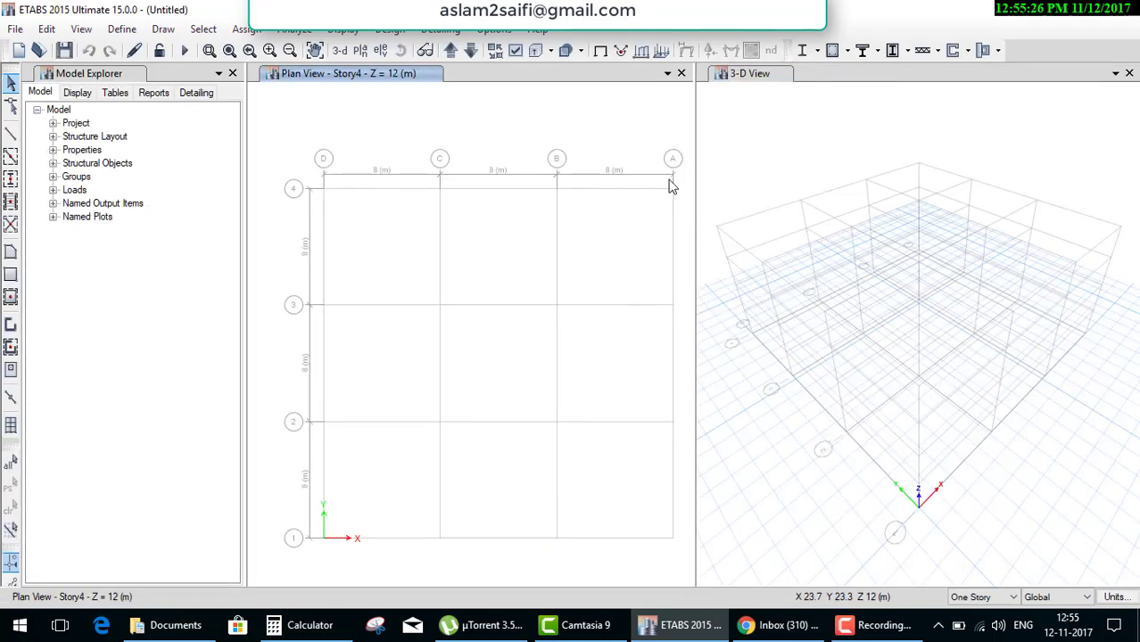
pyautogui.click(1129, 73)
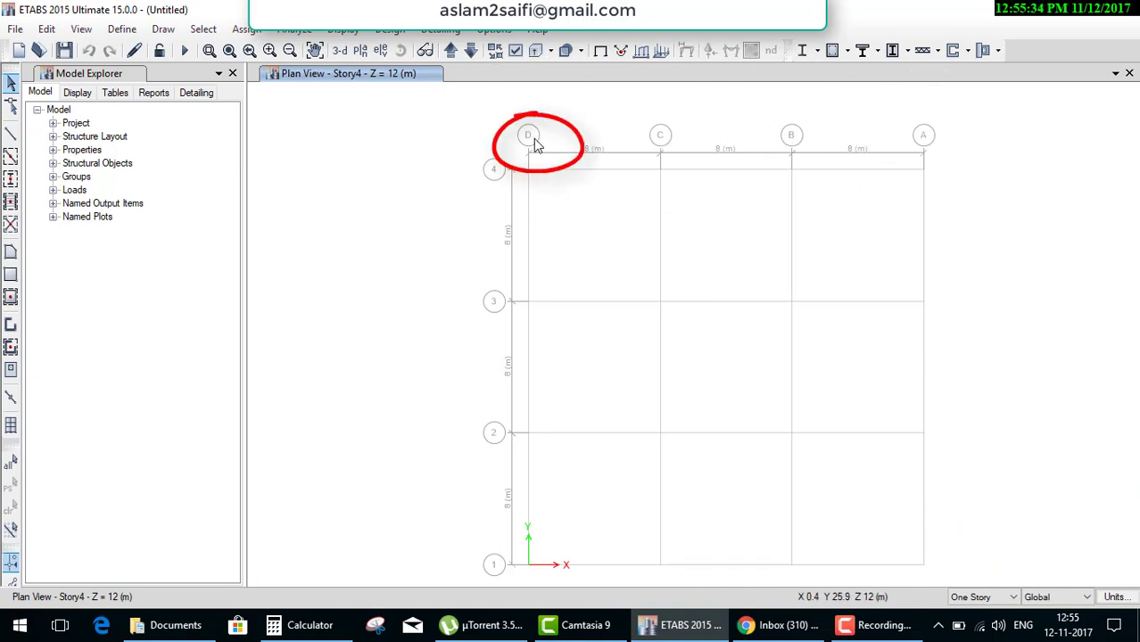
# Start another unsaved new model using built-in units and design codes.
pyautogui.click(19, 50)
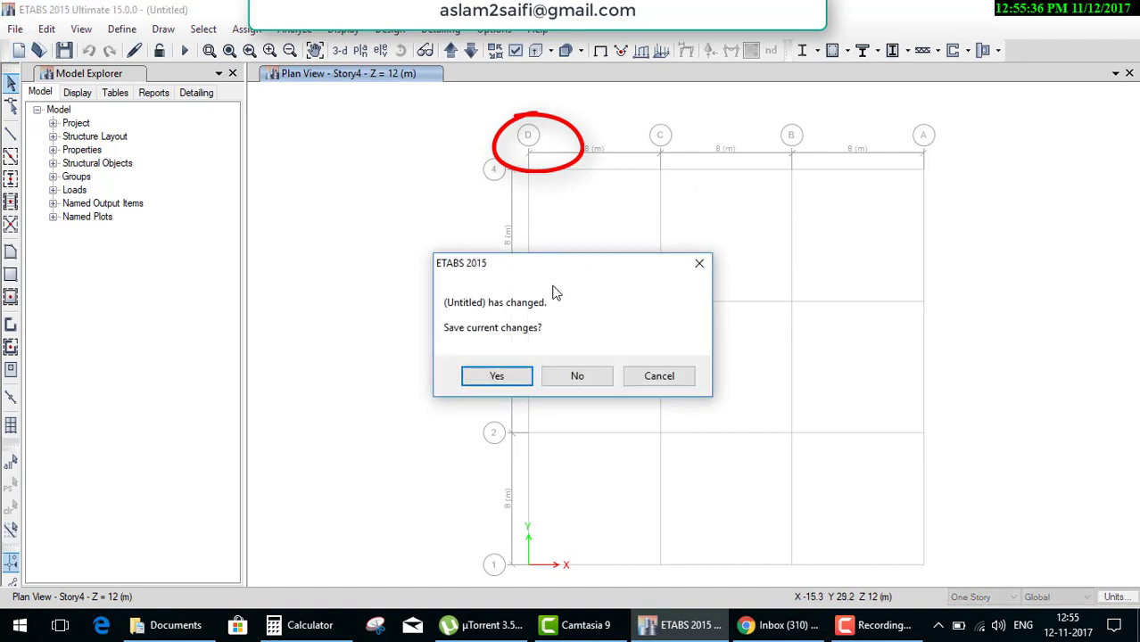
pyautogui.click(563, 375)
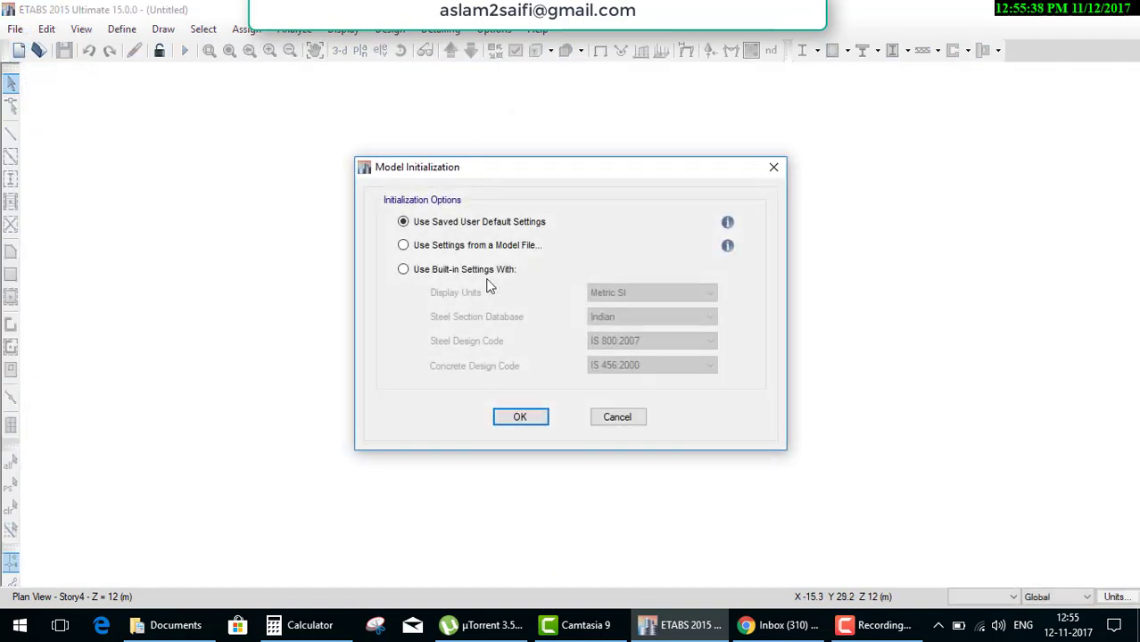
pyautogui.click(487, 270)
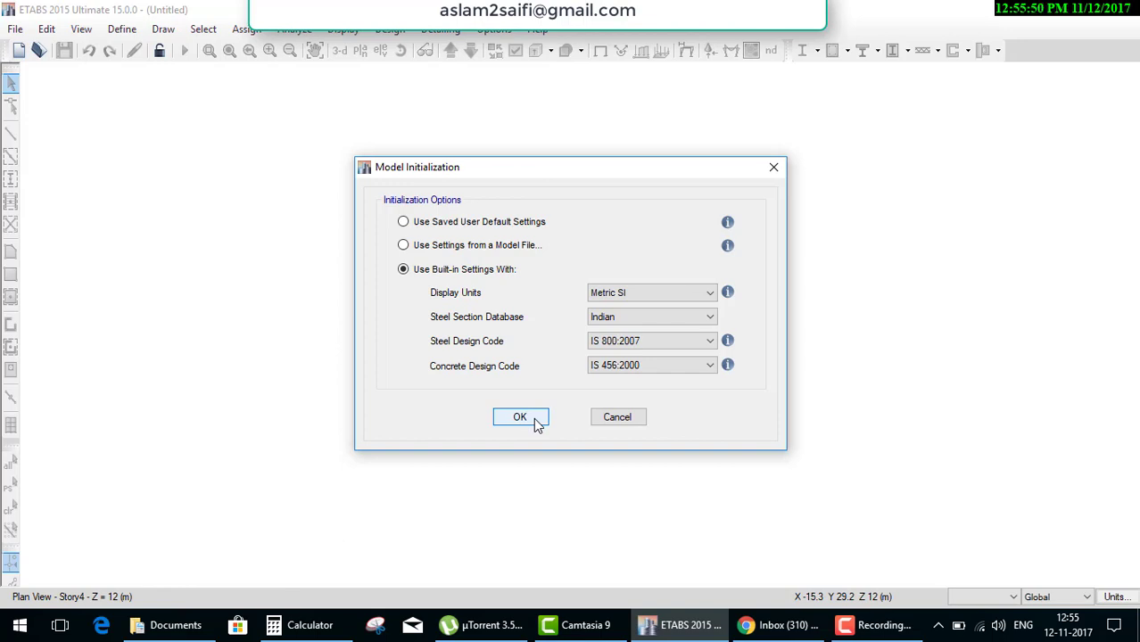
pyautogui.click(536, 422)
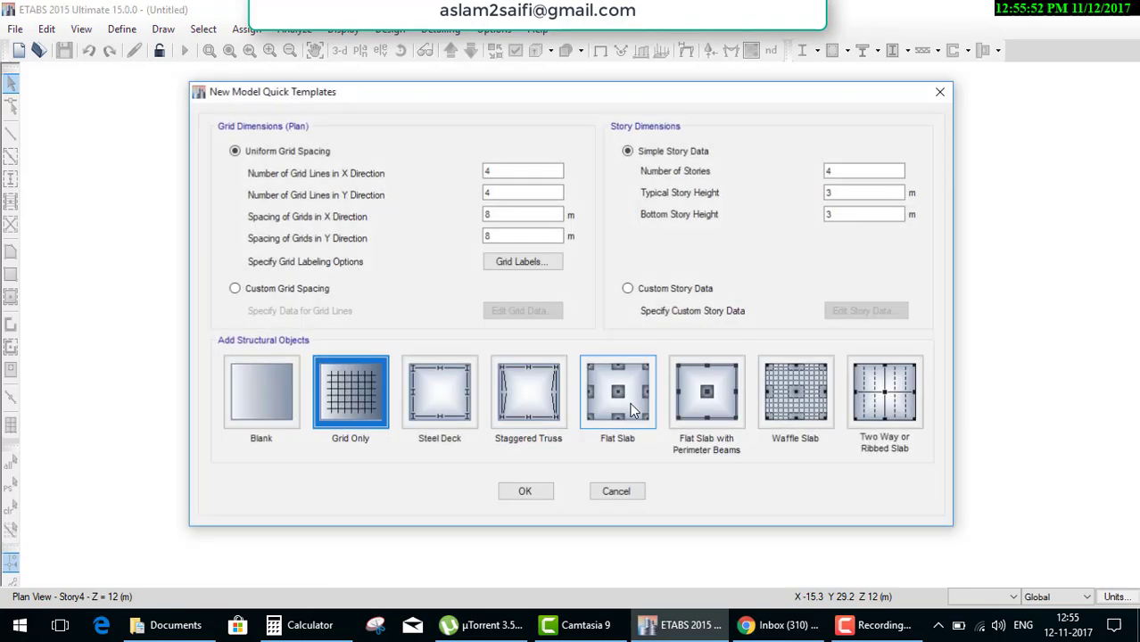
# Label X gridlines starting at 1 and Y gridlines at K, create the grid-only model, and close the 3-D view.
pyautogui.click(504, 270)
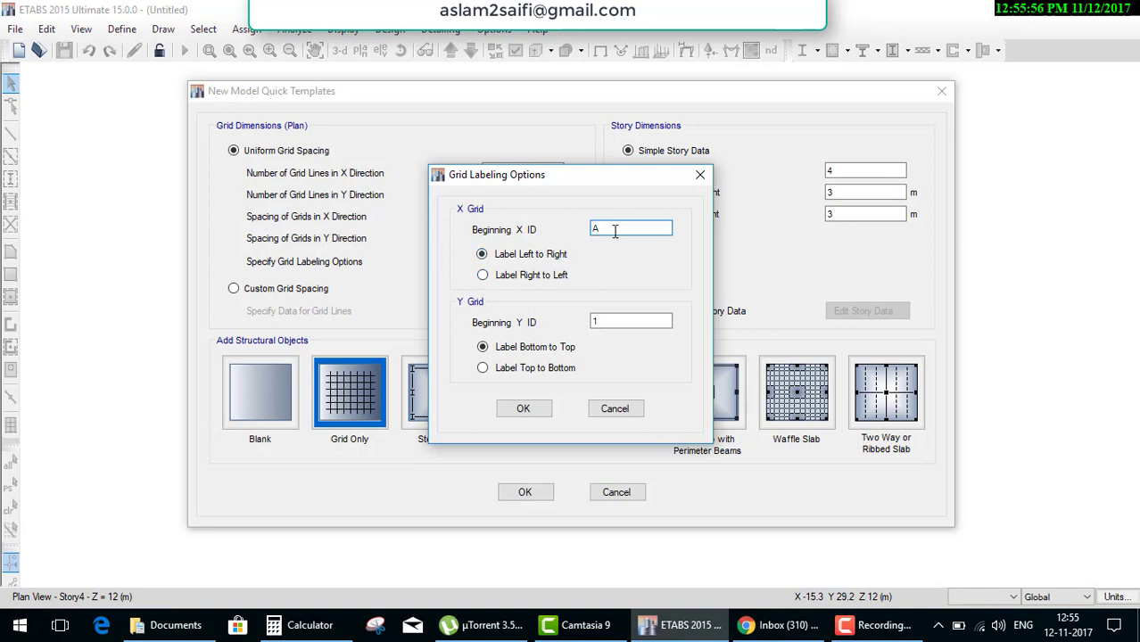
pyautogui.moveTo(615, 230); pyautogui.dragTo(476, 229)
pyautogui.write('1')
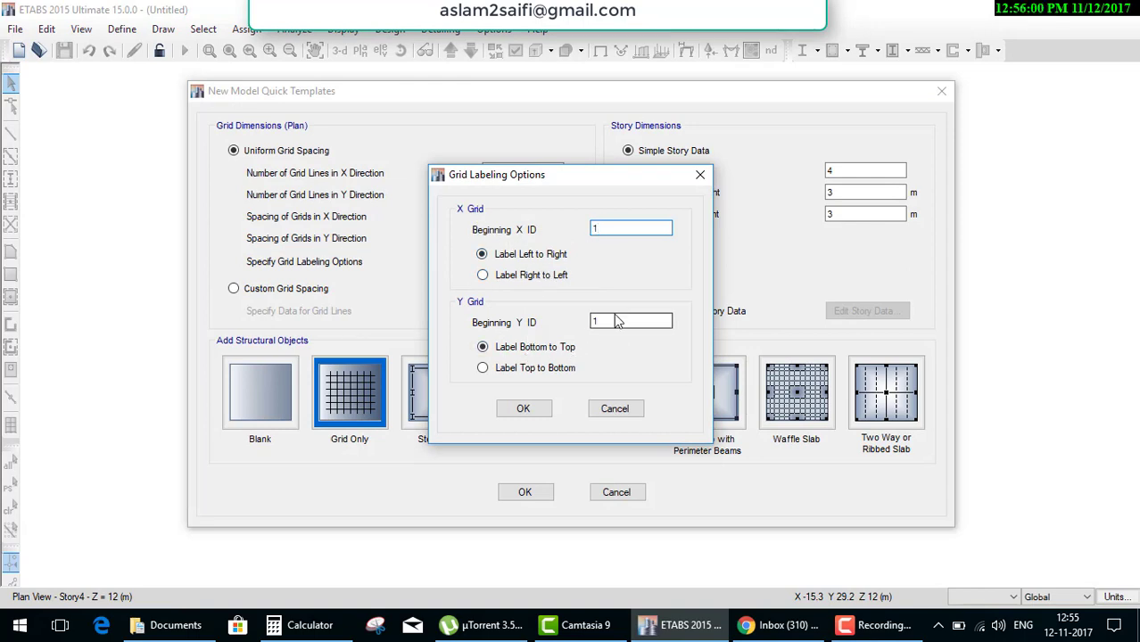
pyautogui.moveTo(607, 321); pyautogui.dragTo(480, 323)
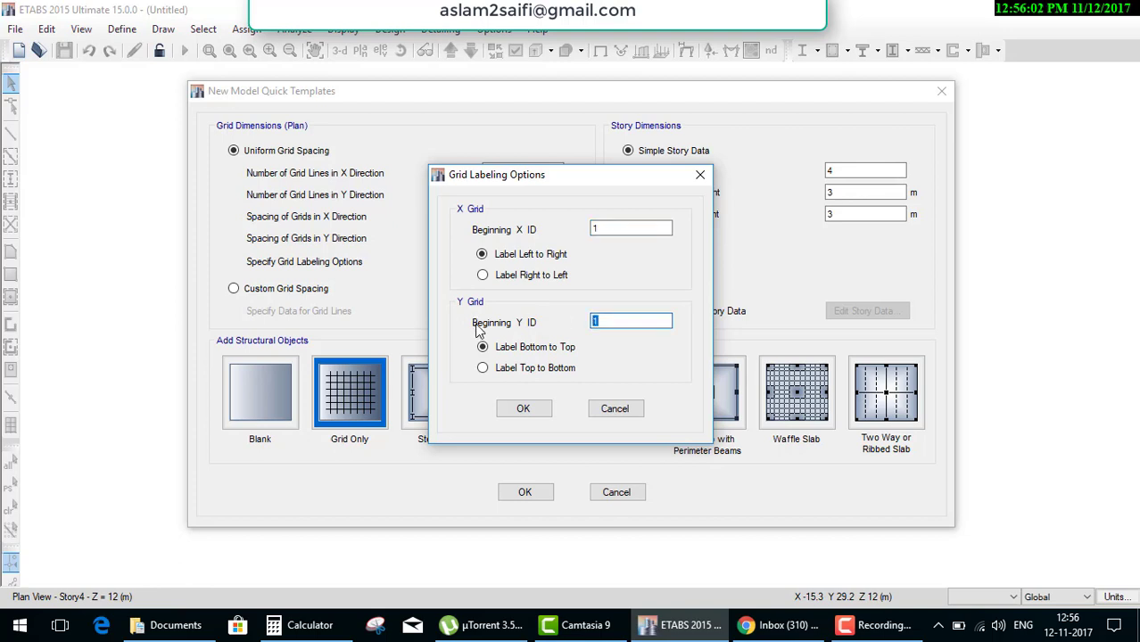
pyautogui.write('k')
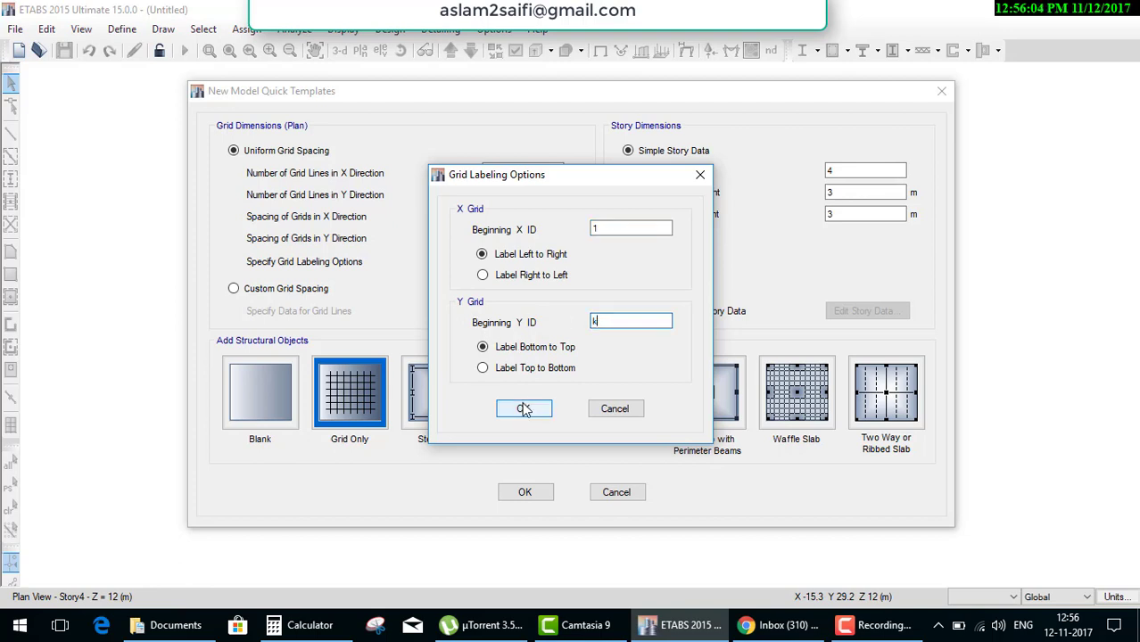
pyautogui.click(524, 409)
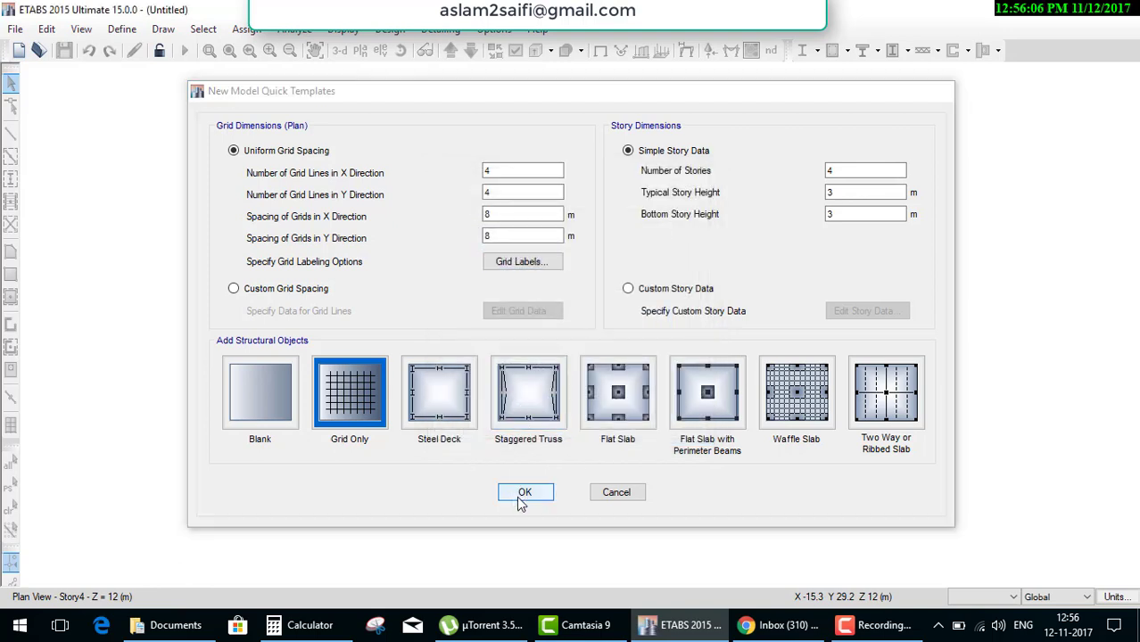
pyautogui.click(524, 493)
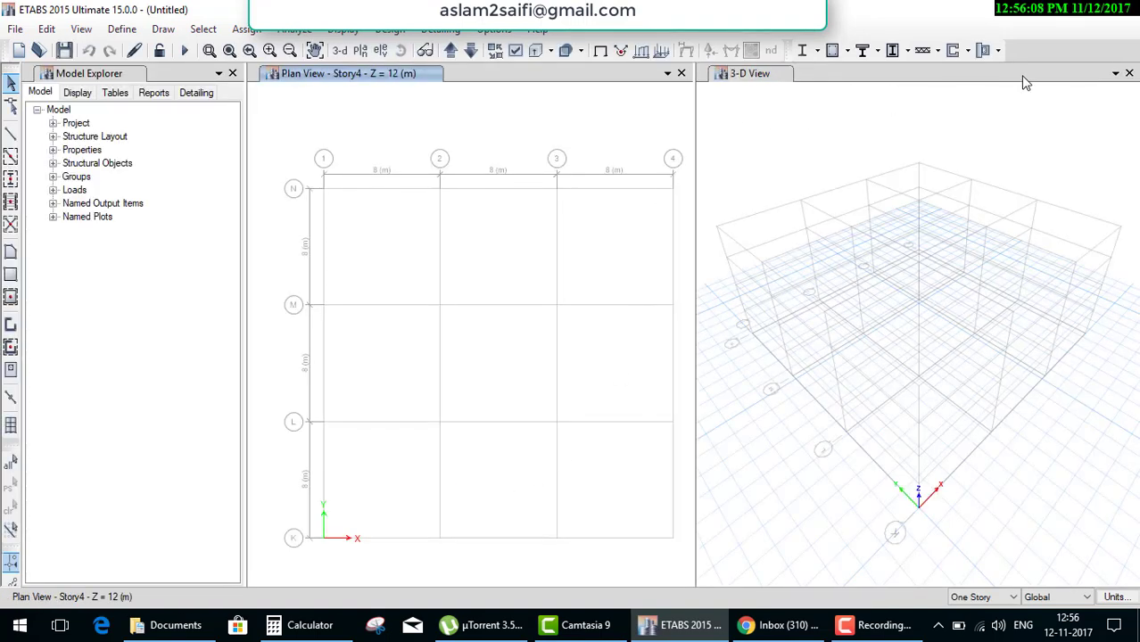
pyautogui.click(1128, 73)
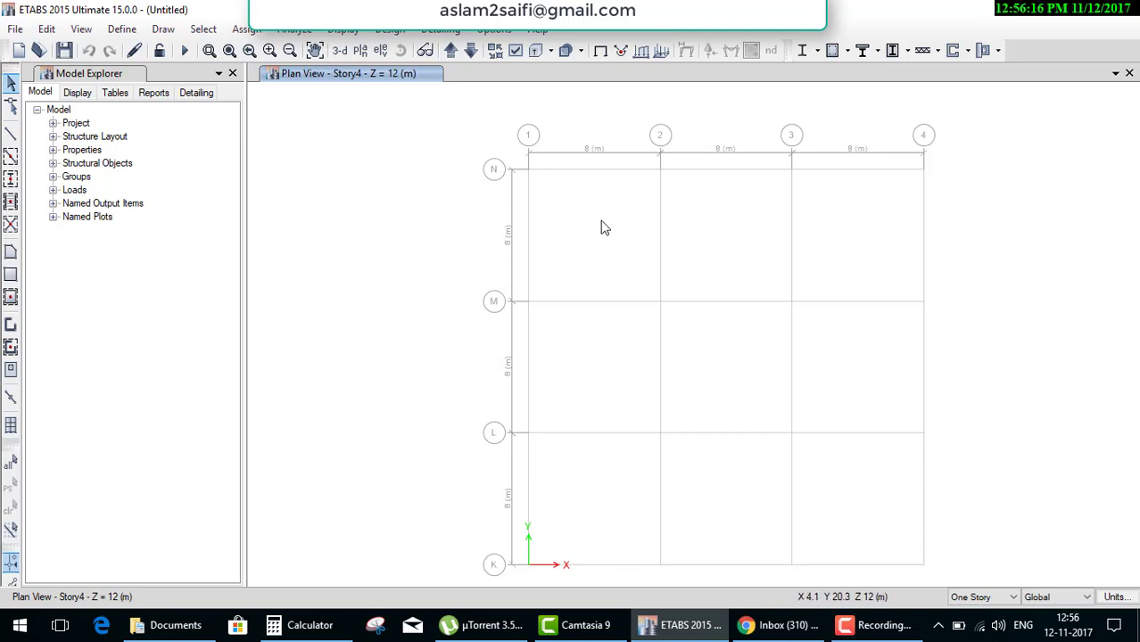
# Discard the current model, start a new one with built-in settings, and choose Custom Grid Spacing.
pyautogui.click(19, 49)
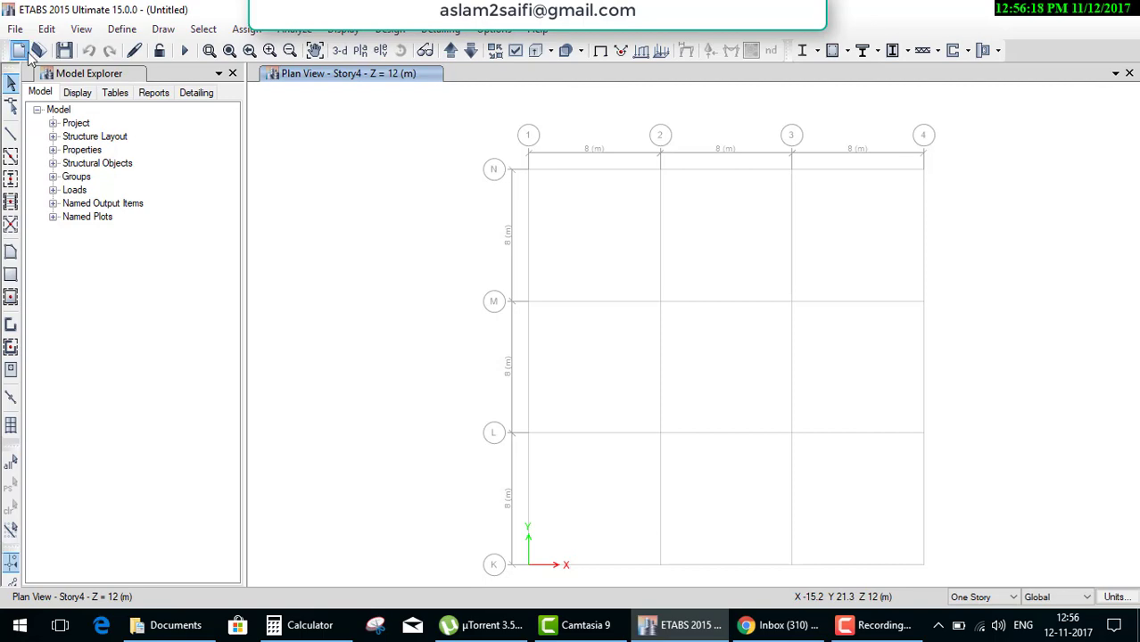
pyautogui.click(573, 375)
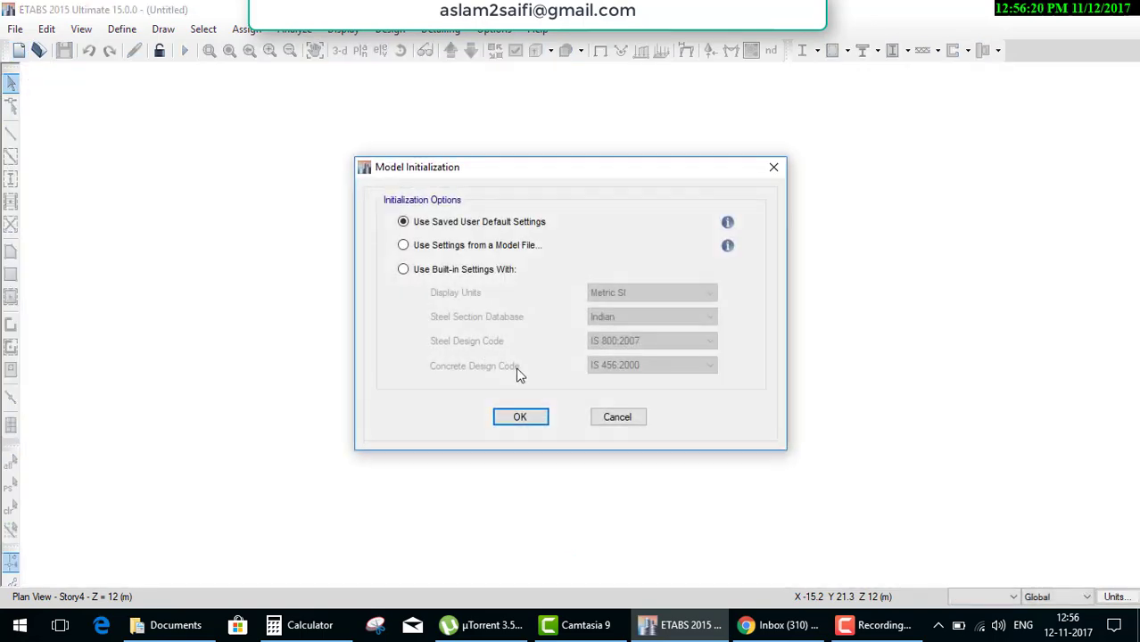
pyautogui.click(401, 270)
pyautogui.click(524, 416)
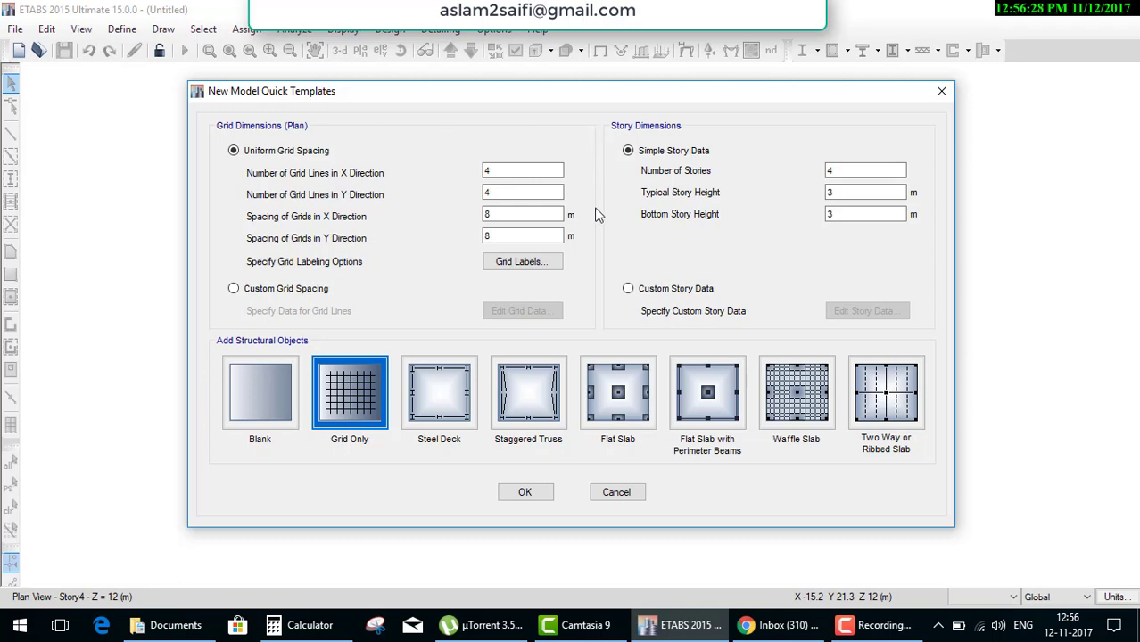
pyautogui.click(231, 300)
pyautogui.click(234, 295)
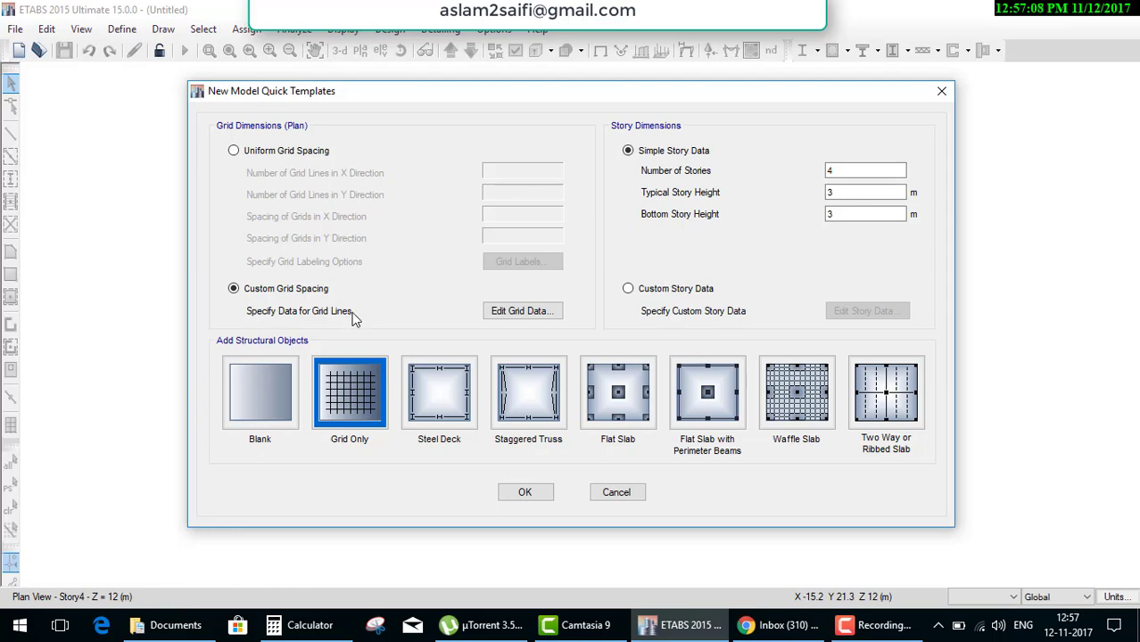
# Edit the custom grid data and change the grid bubble size to 2000 mm.
pyautogui.click(482, 311)
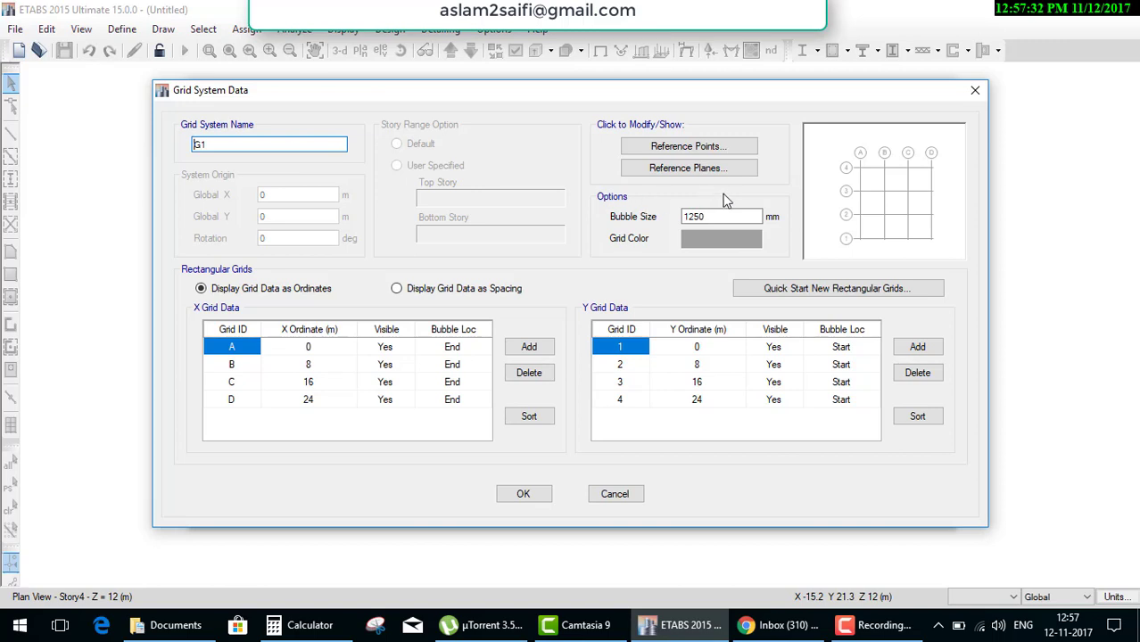
pyautogui.click(909, 212)
pyautogui.click(921, 215)
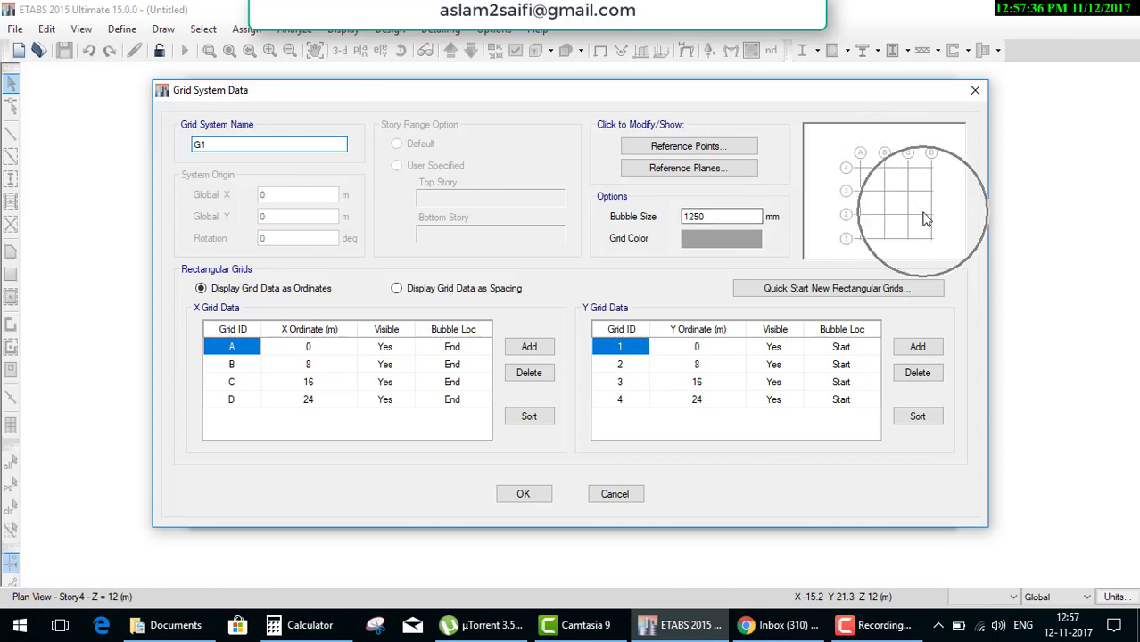
pyautogui.click(862, 166)
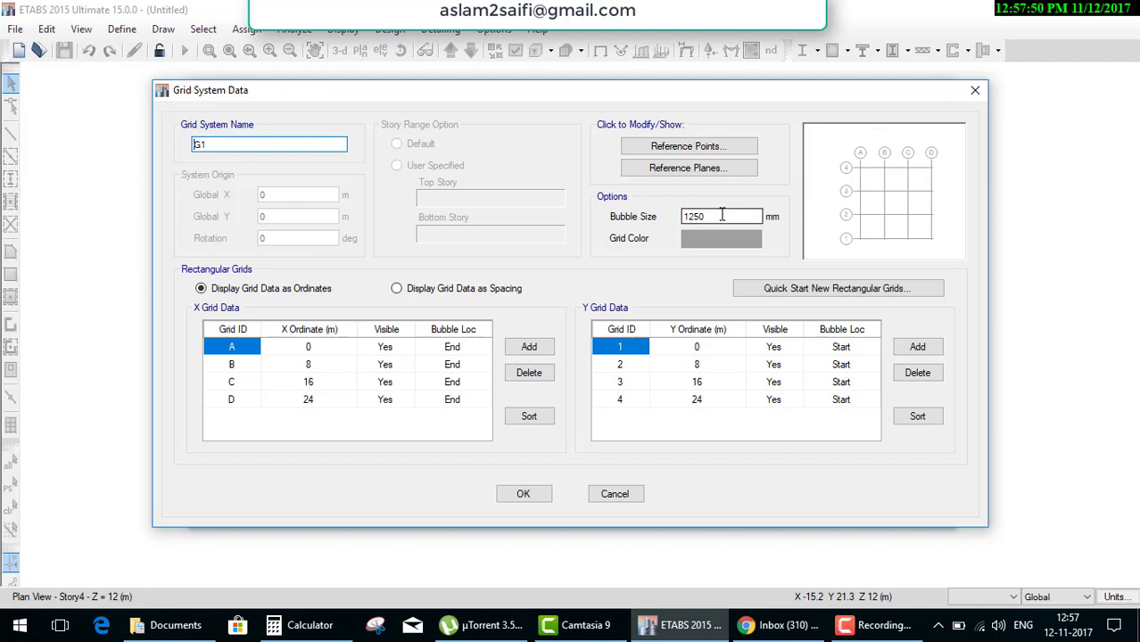
pyautogui.doubleClick(714, 215)
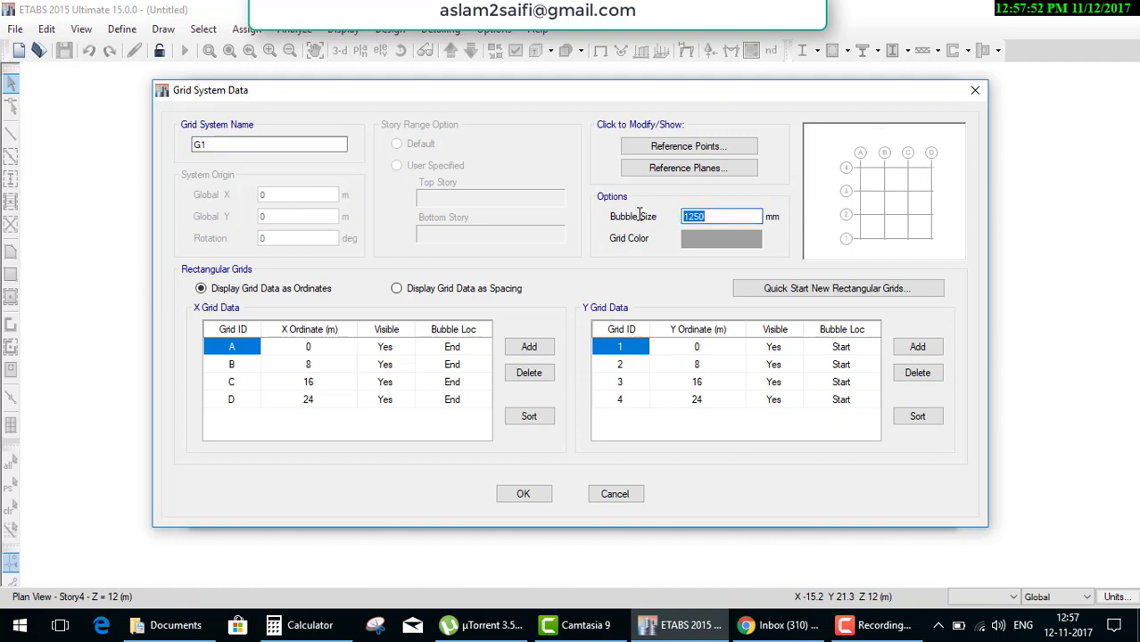
pyautogui.write('200')
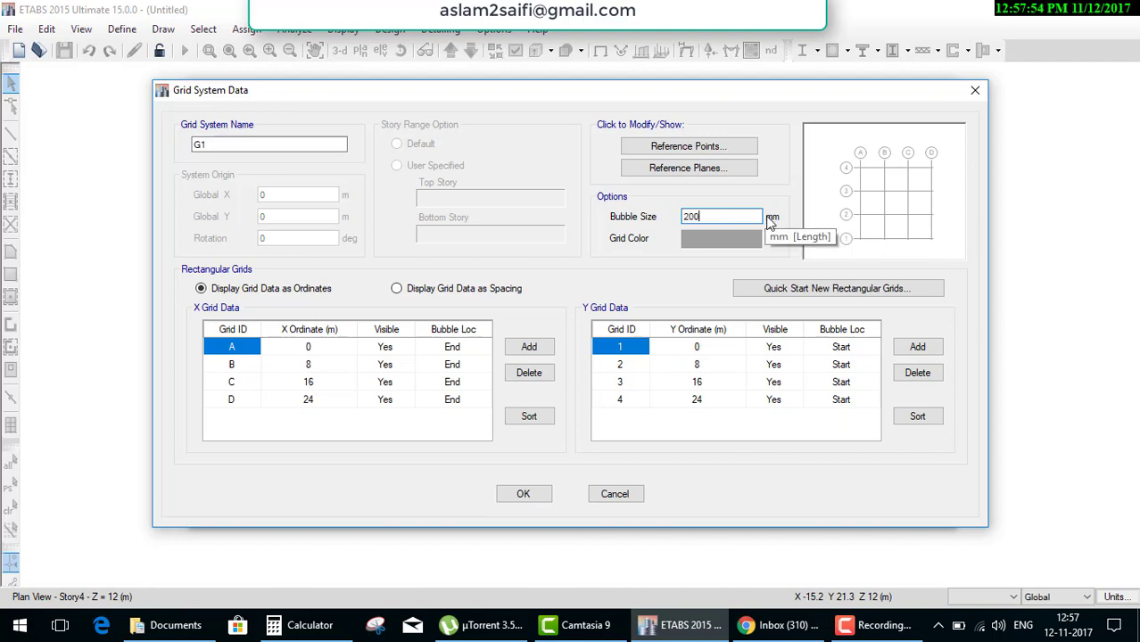
pyautogui.write('0')
pyautogui.click(796, 348)
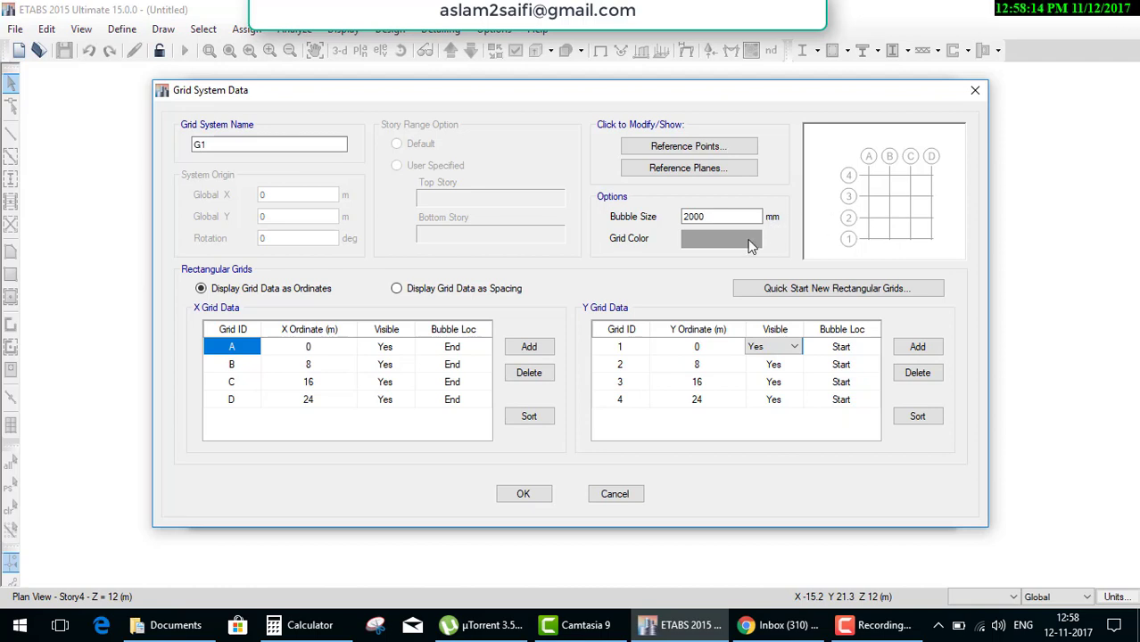
# Set the grid colour to the blue basic colour.
pyautogui.click(743, 241)
pyautogui.click(486, 217)
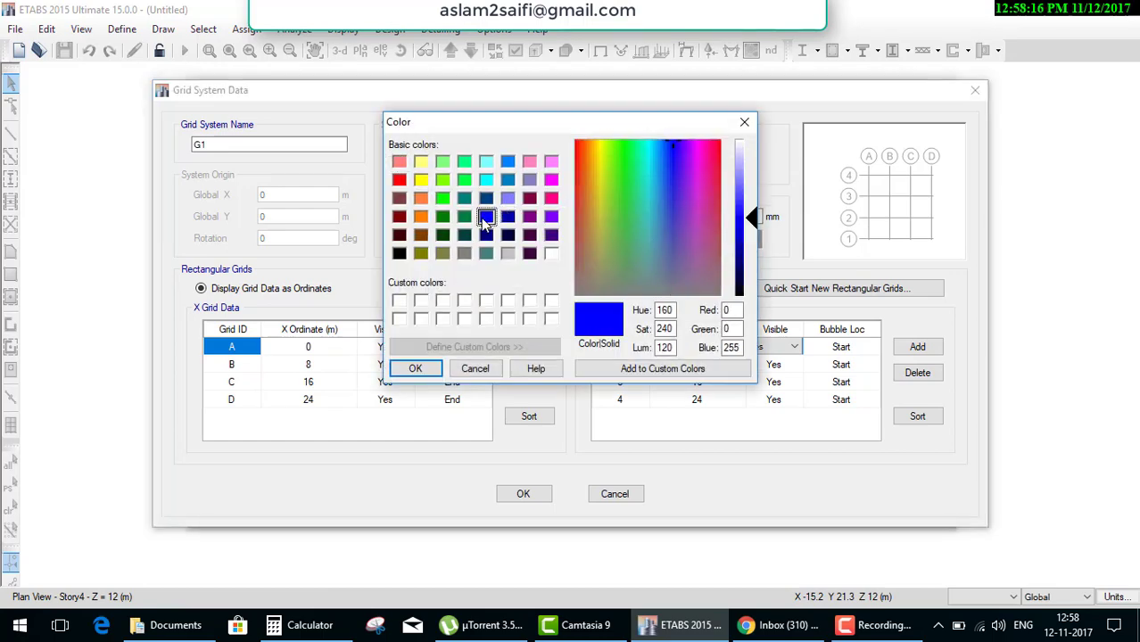
pyautogui.click(426, 366)
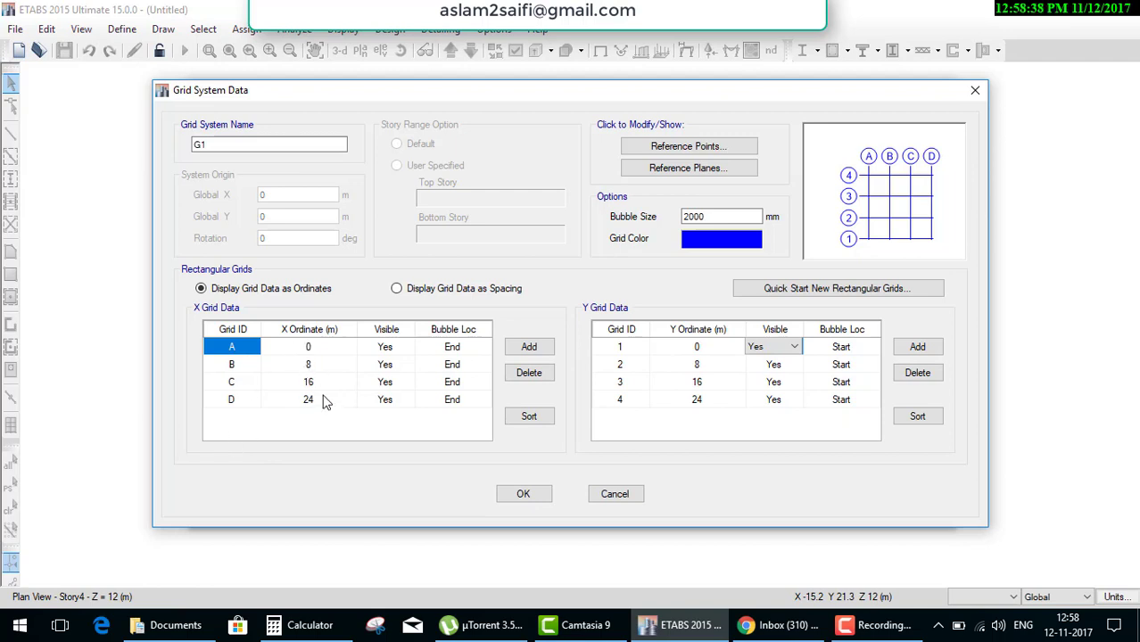
# Change grid B's X ordinate to 5.
pyautogui.click(323, 348)
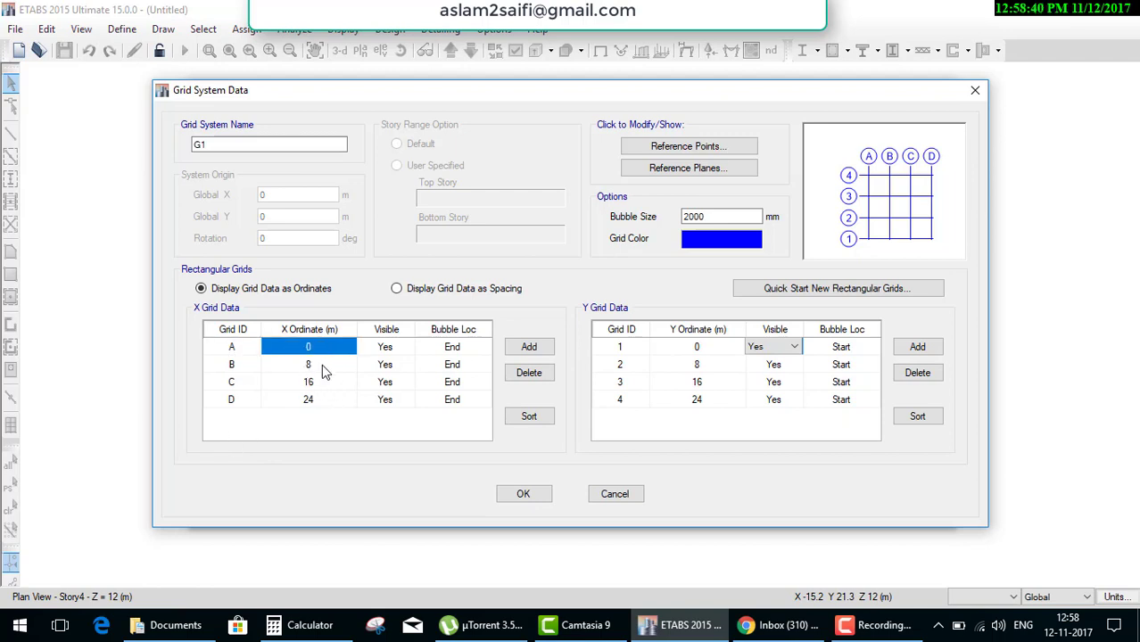
pyautogui.click(325, 368)
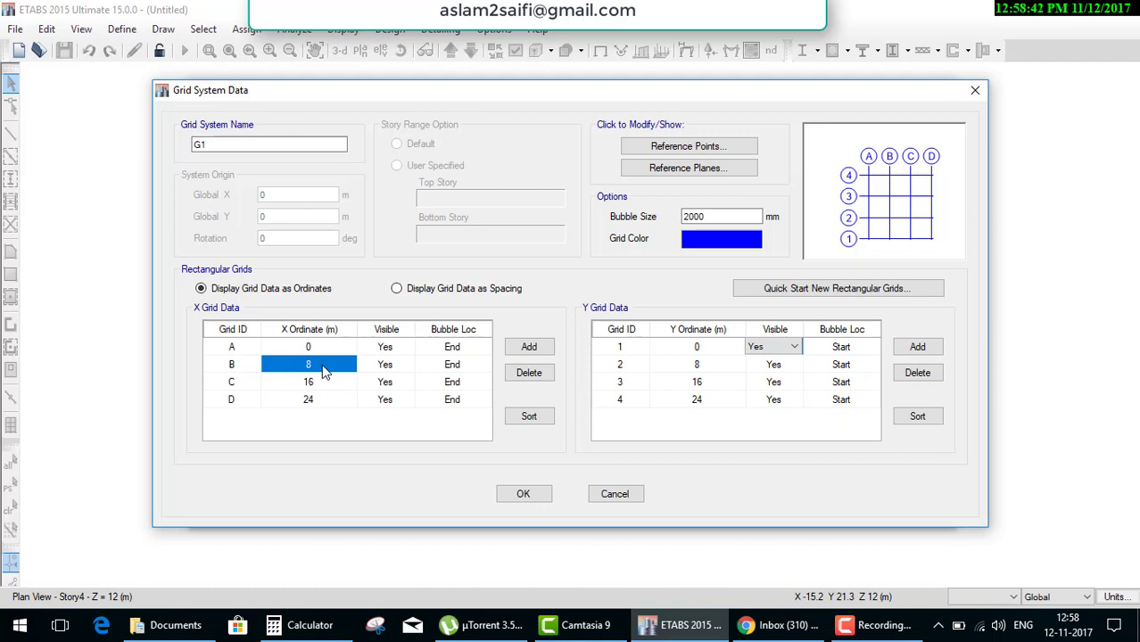
pyautogui.click(326, 350)
pyautogui.click(326, 371)
pyautogui.click(321, 385)
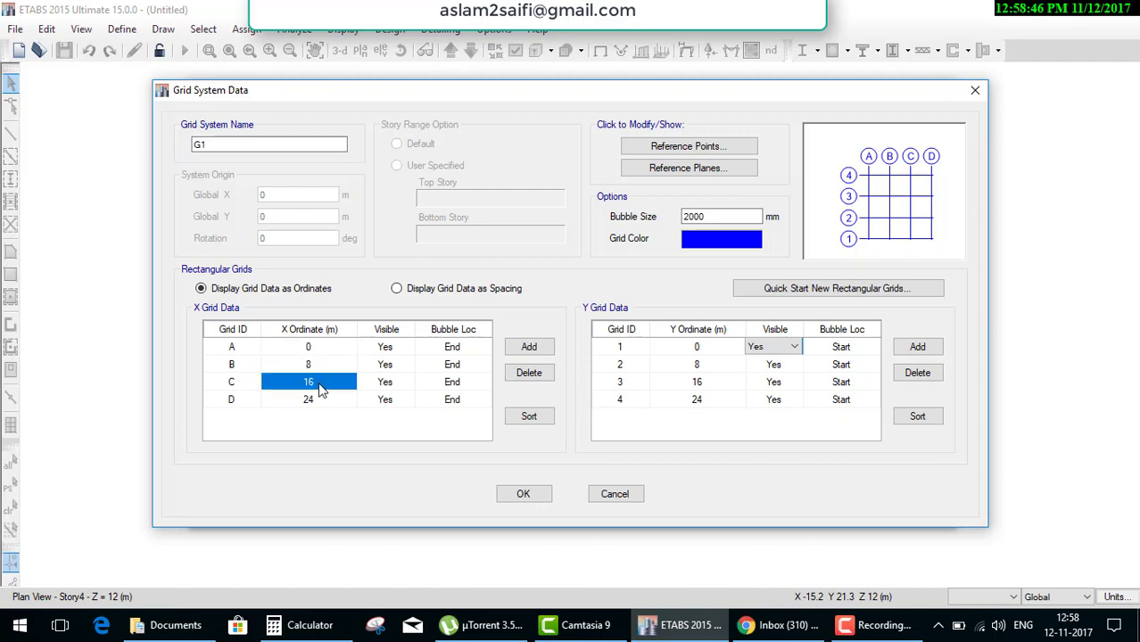
pyautogui.click(335, 402)
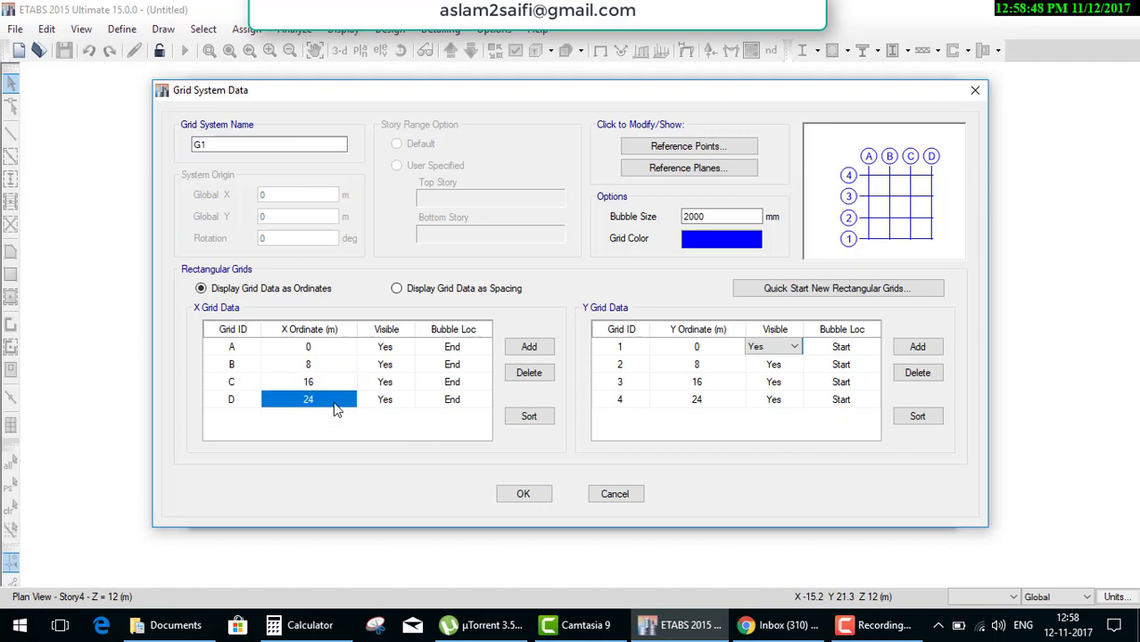
pyautogui.click(326, 371)
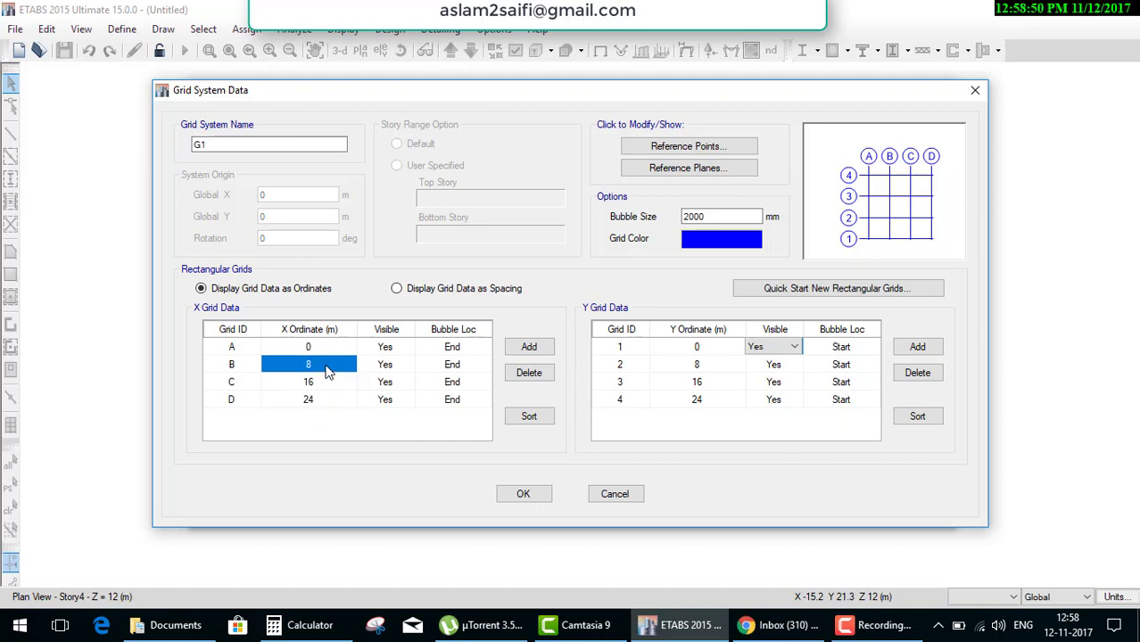
pyautogui.write('5')
pyautogui.click(343, 400)
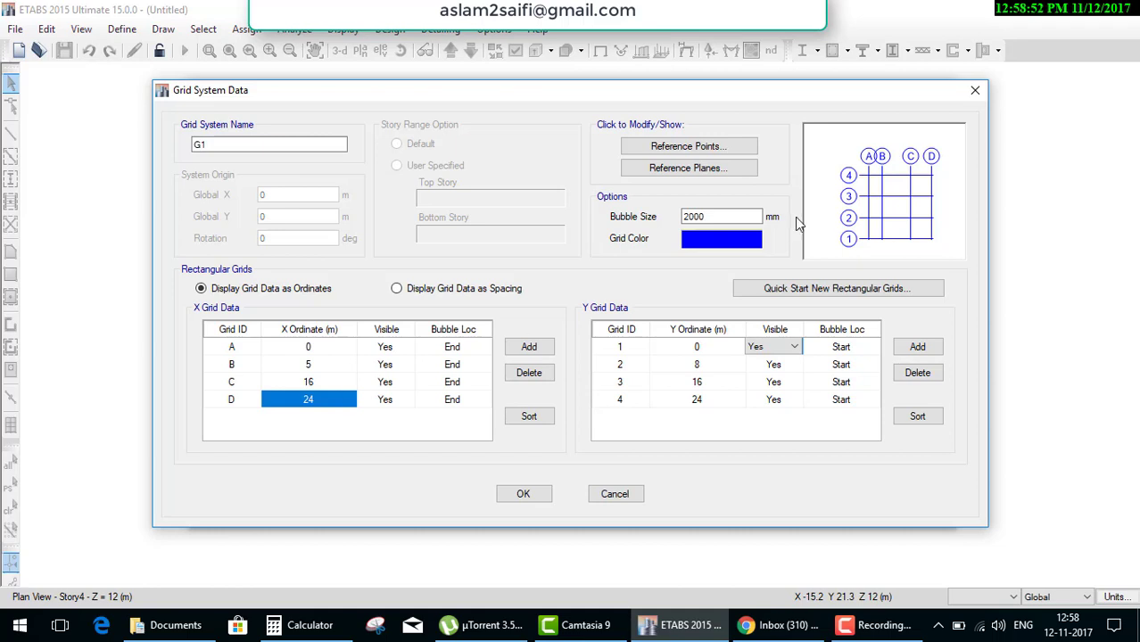
pyautogui.click(882, 183)
pyautogui.click(316, 381)
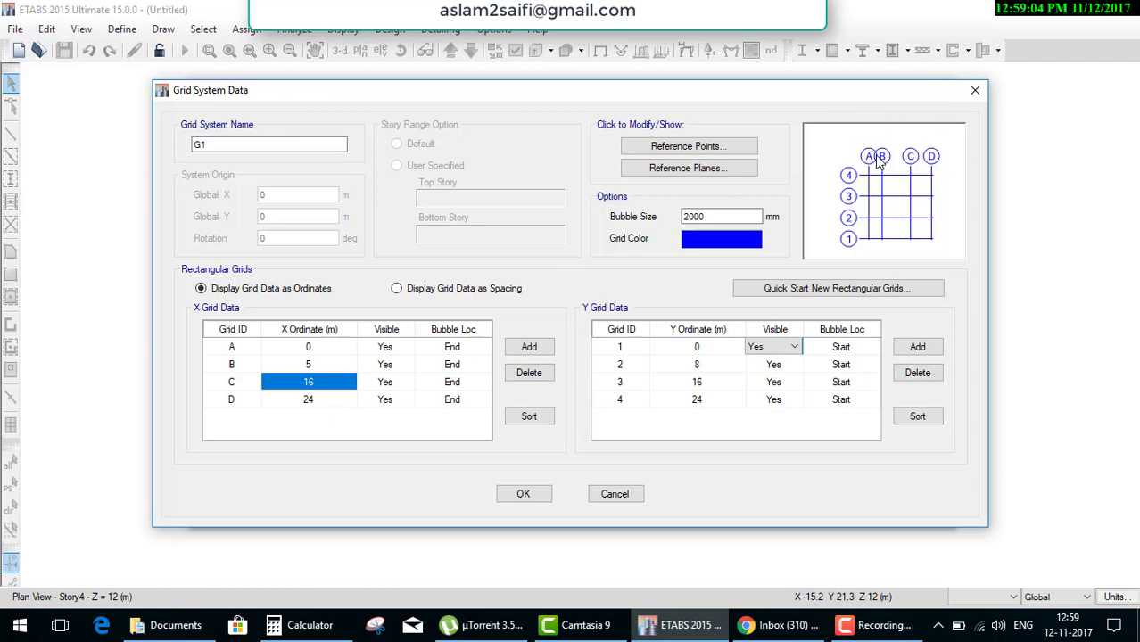
# Reduce the grid bubble size to 1500 mm.
pyautogui.doubleClick(704, 216)
pyautogui.write('15')
pyautogui.write('0')
pyautogui.click(678, 351)
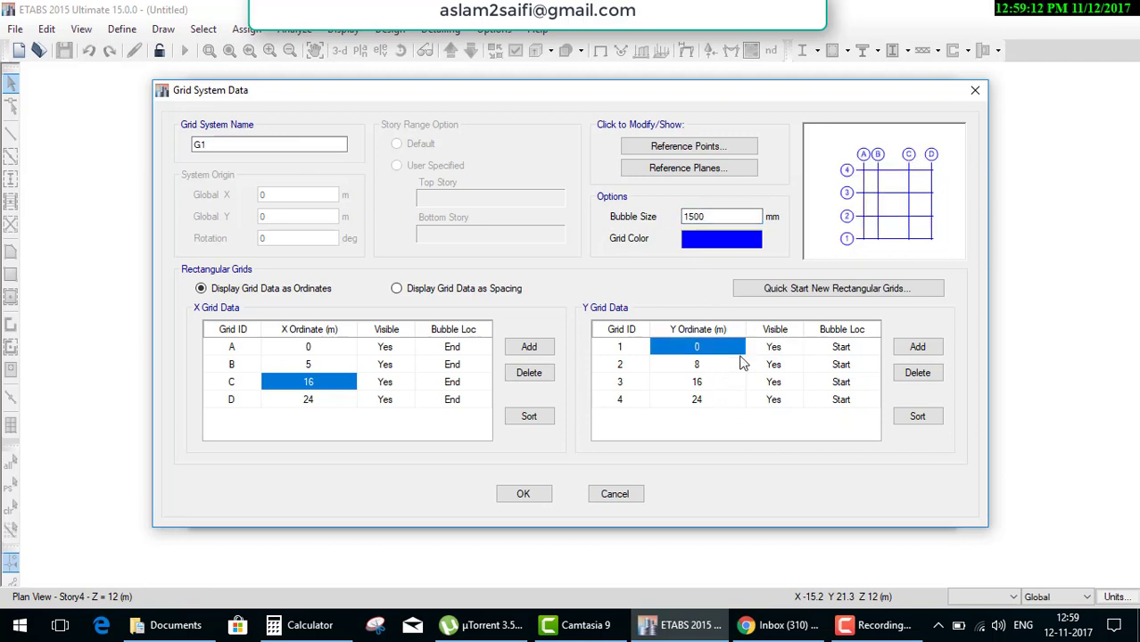
# Set Y gridline 2's ordinate to 10 and gridline 4's to 20.
pyautogui.click(698, 366)
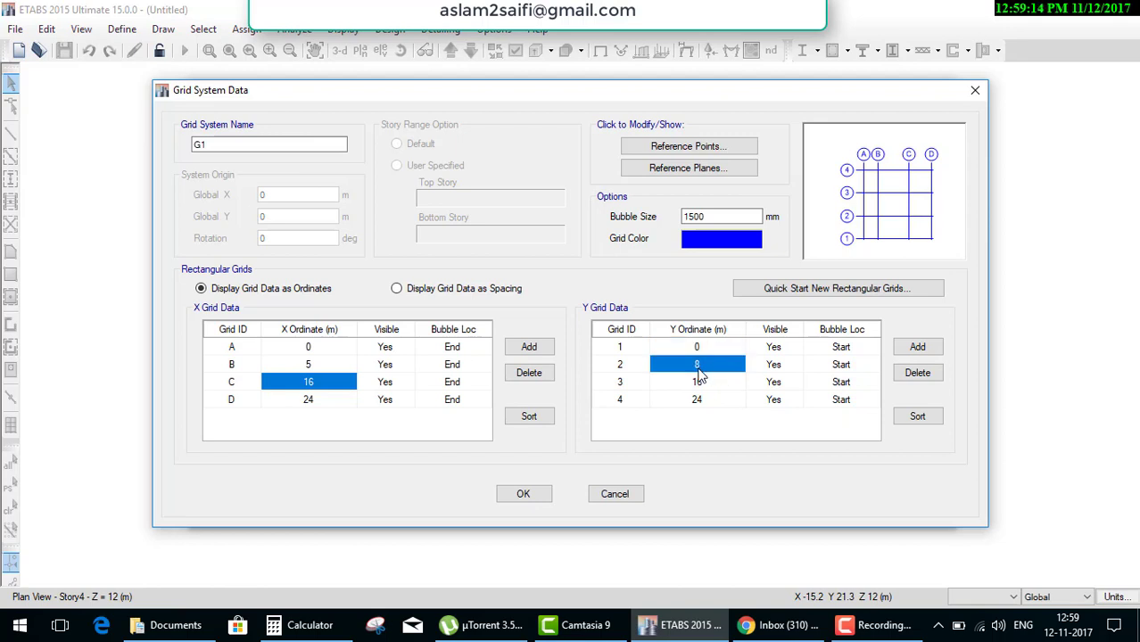
pyautogui.write('10')
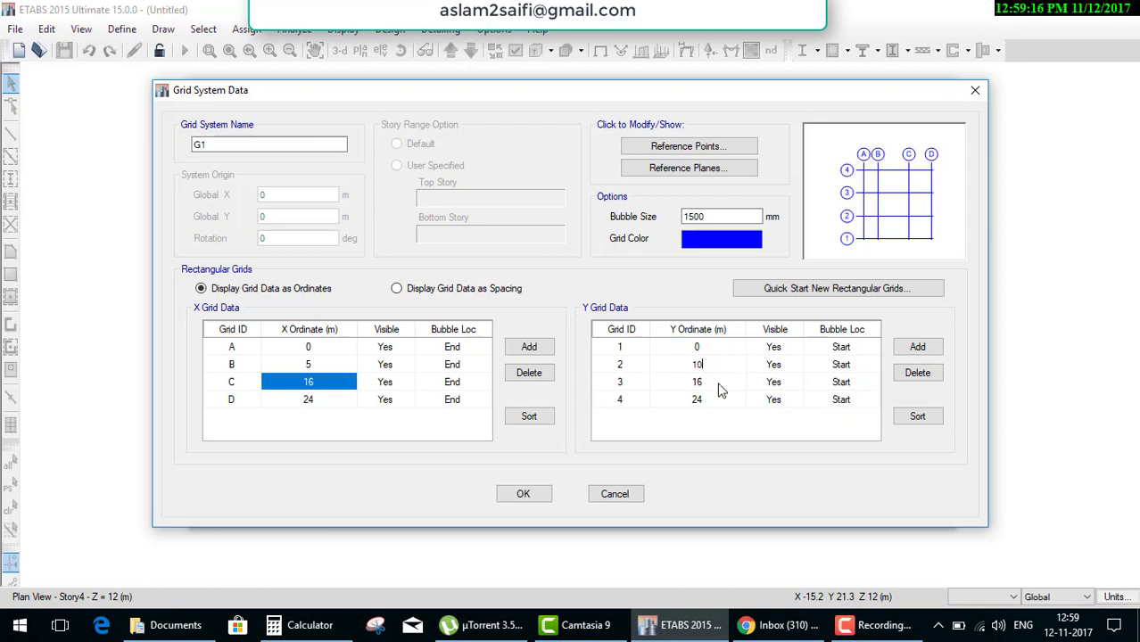
pyautogui.click(727, 400)
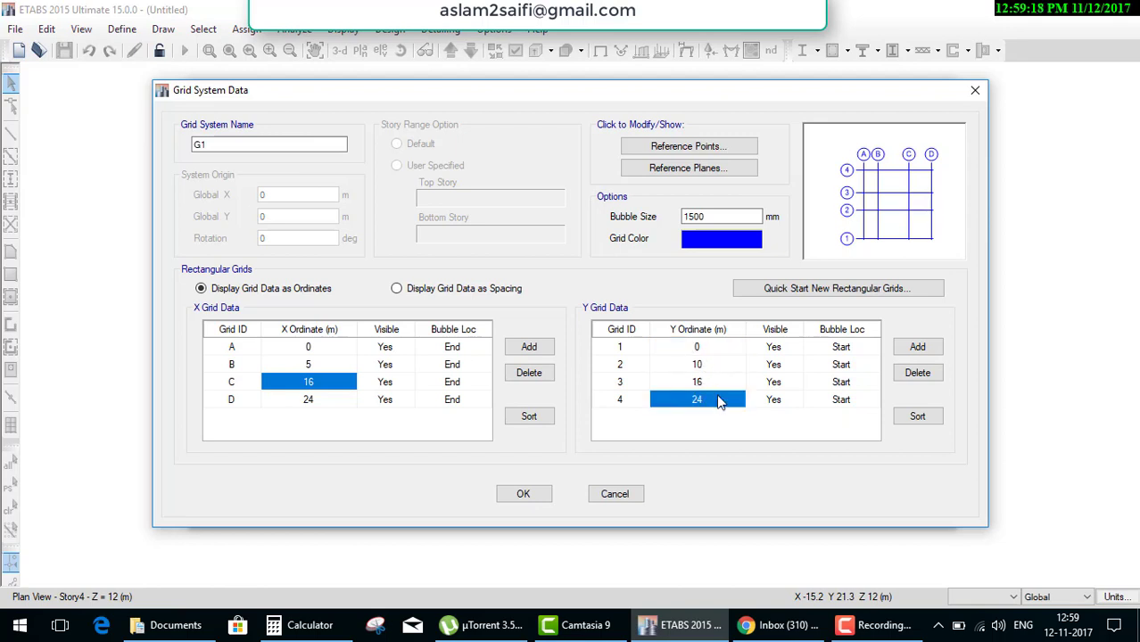
pyautogui.write('2')
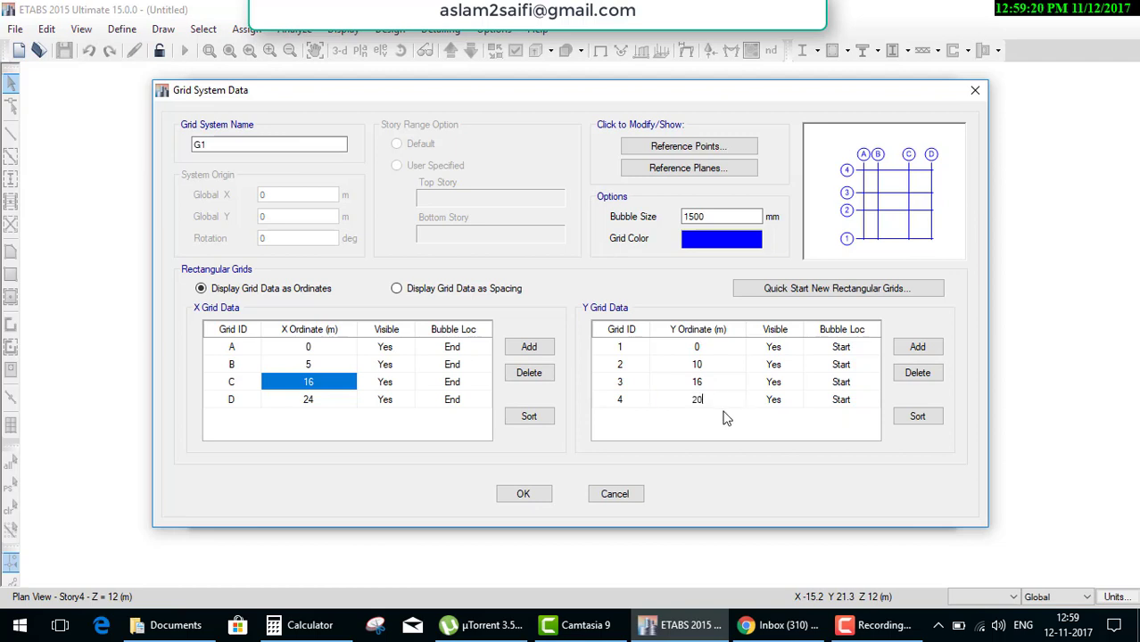
pyautogui.press('Up')
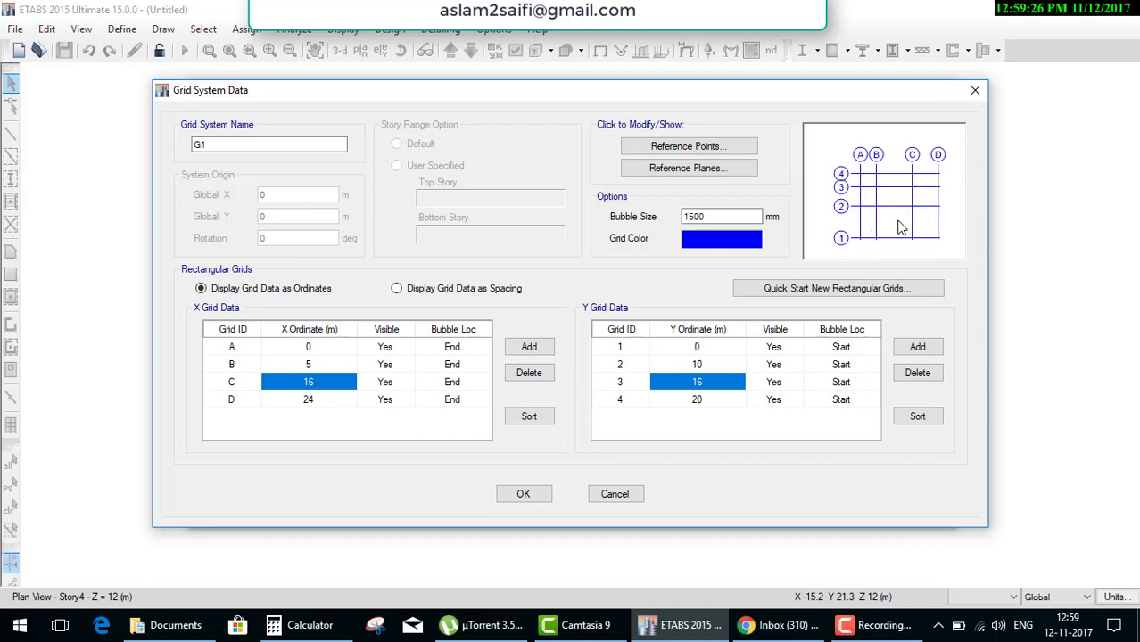
# Add X gridlines E and F and Y gridline 5, then create the model.
pyautogui.click(247, 400)
pyautogui.click(533, 347)
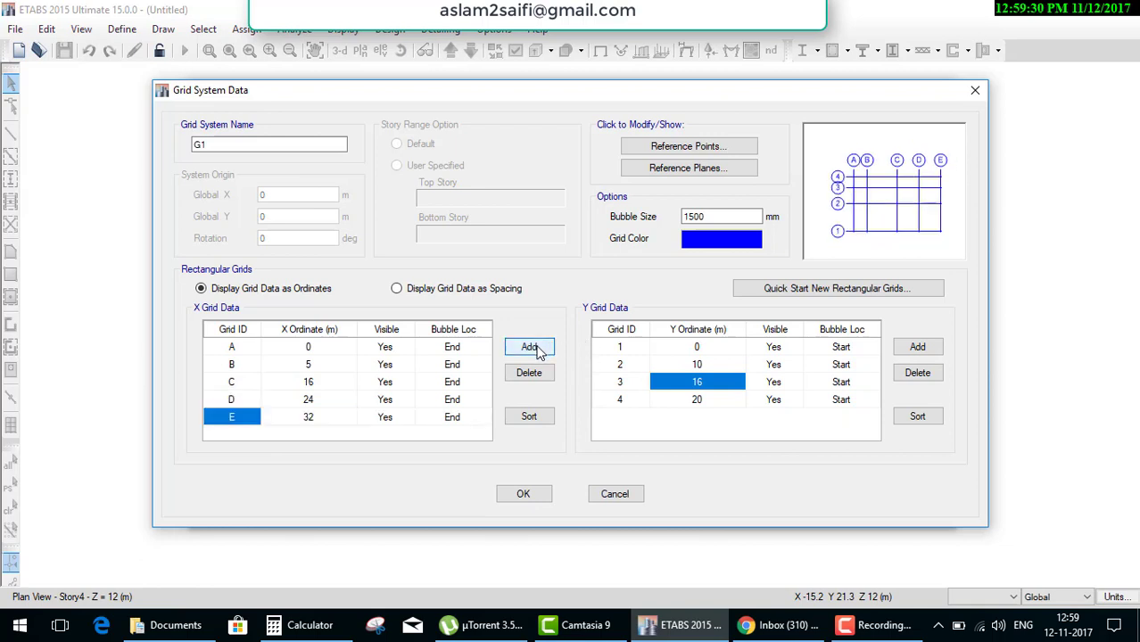
pyautogui.click(536, 349)
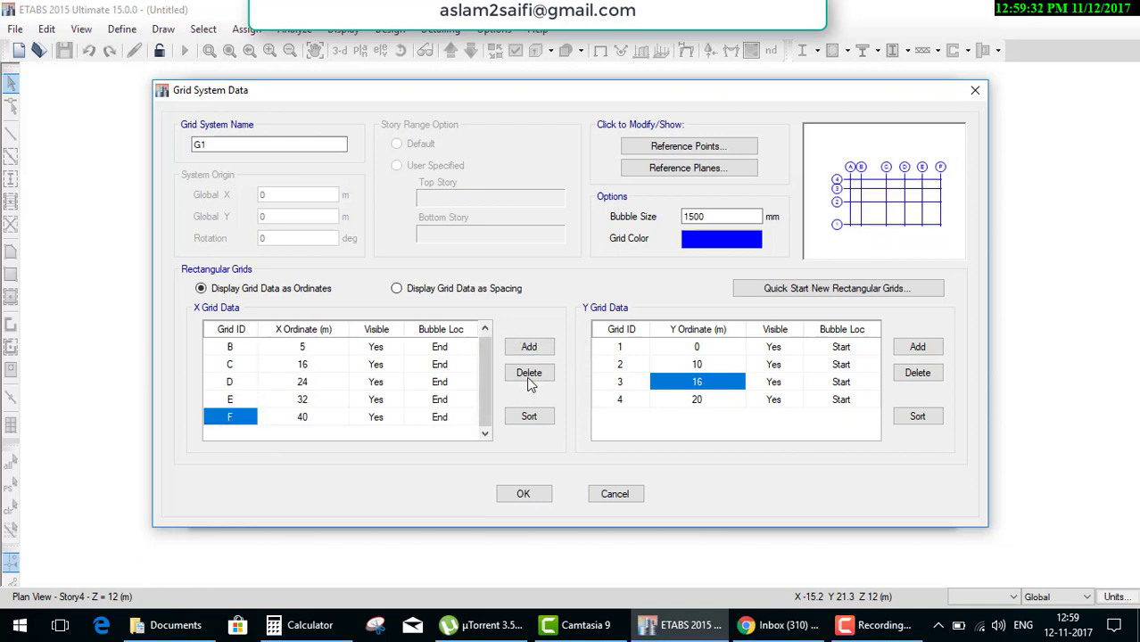
pyautogui.click(923, 349)
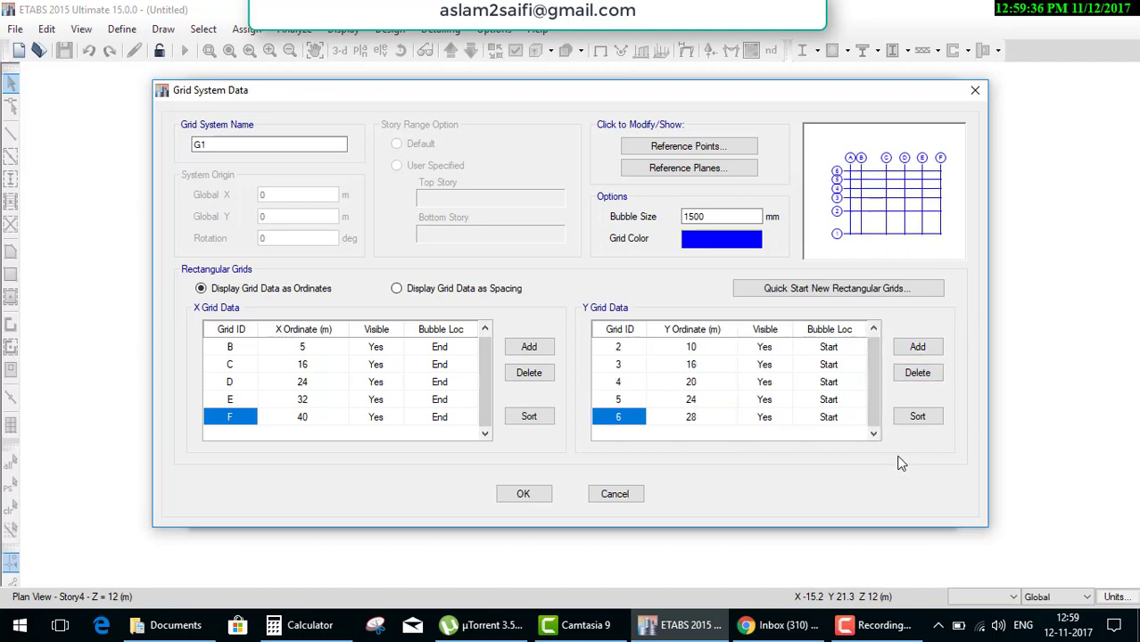
pyautogui.click(544, 498)
pyautogui.click(538, 497)
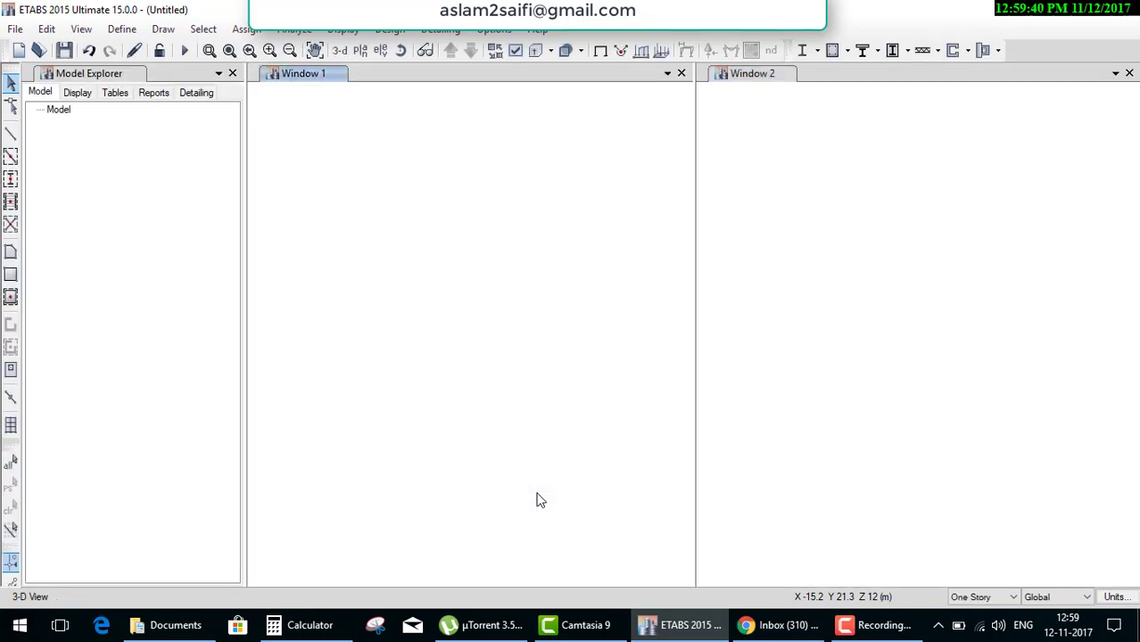